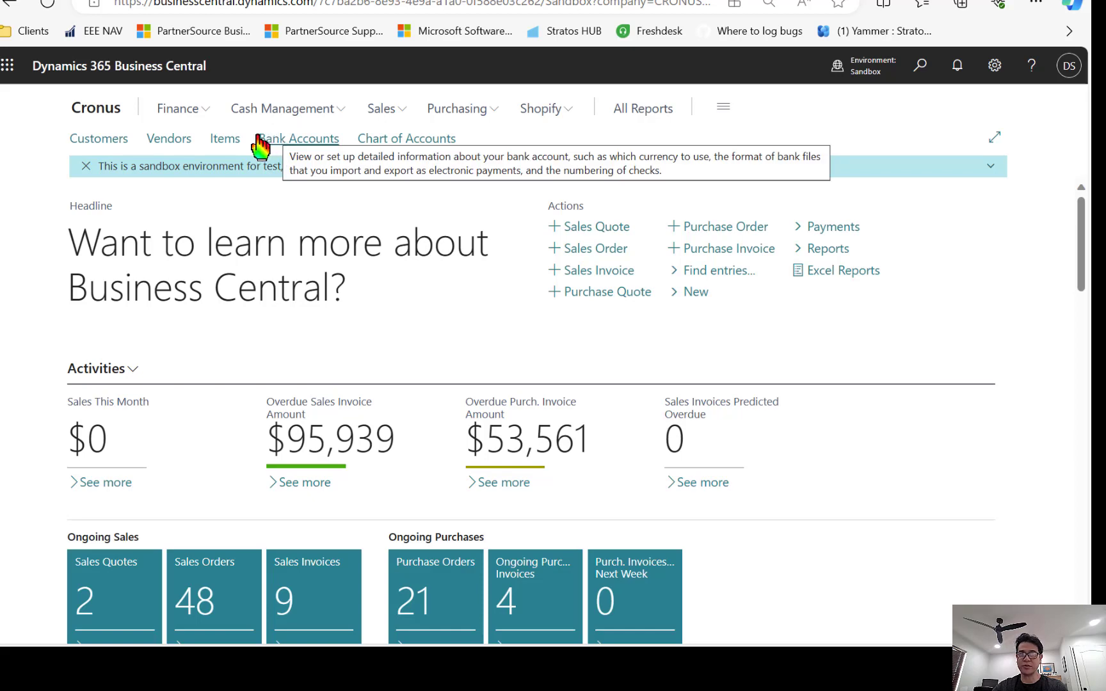
Export the Items list with Edit in Excel and open Item Card (2).xlsx from Downloads.
click(225, 139)
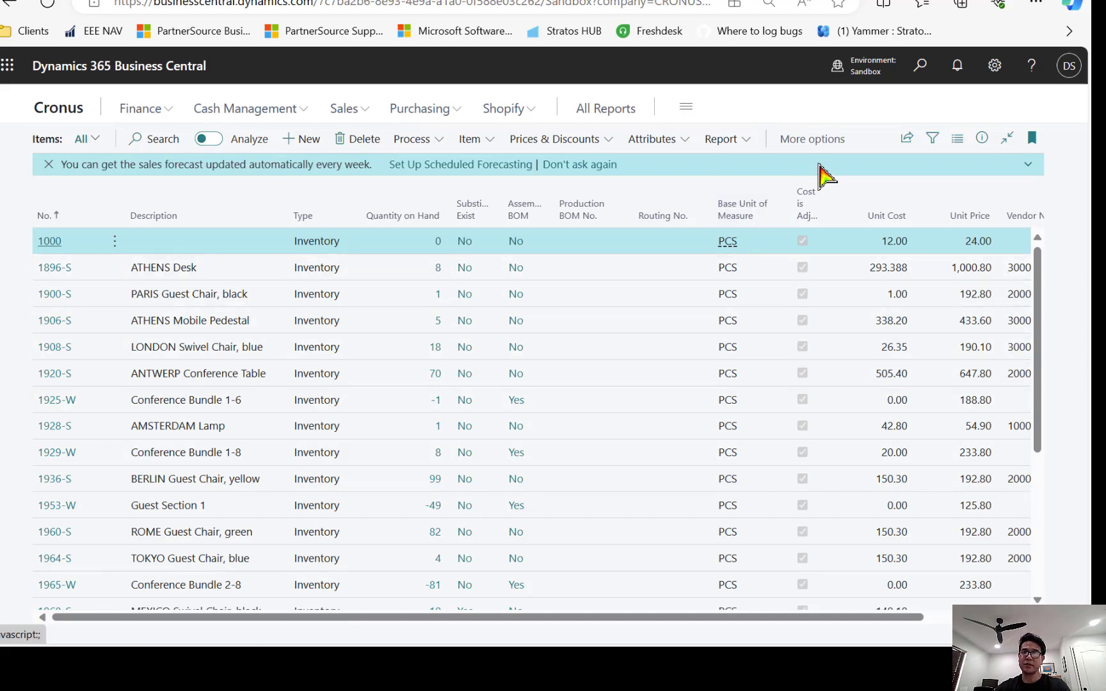
click(909, 144)
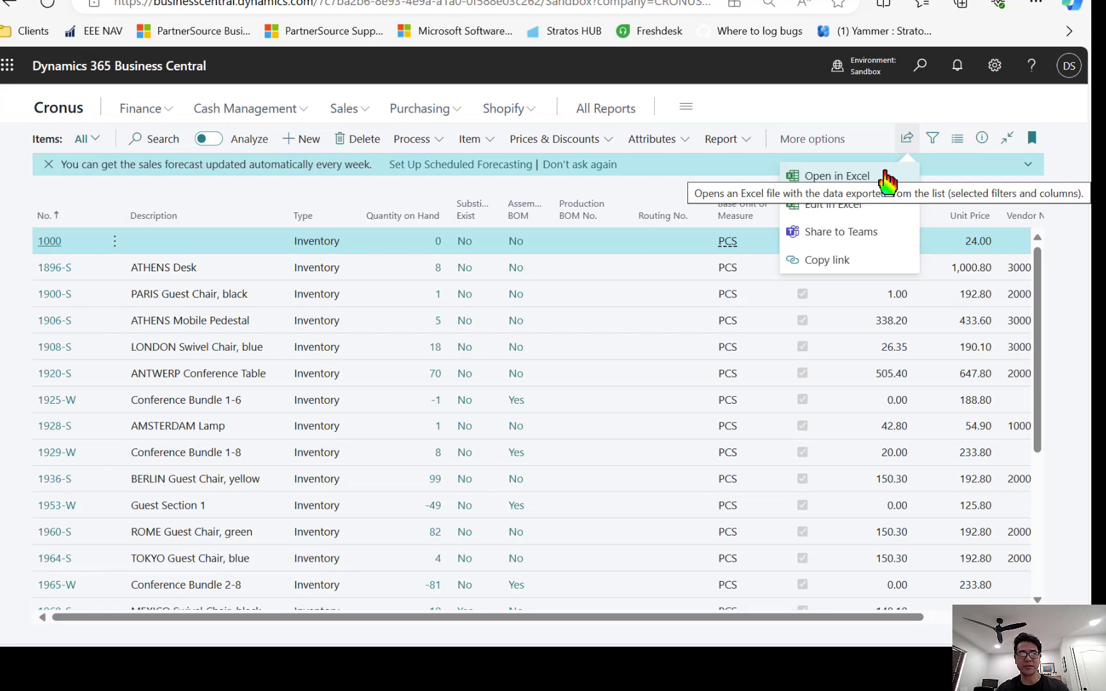
click(816, 210)
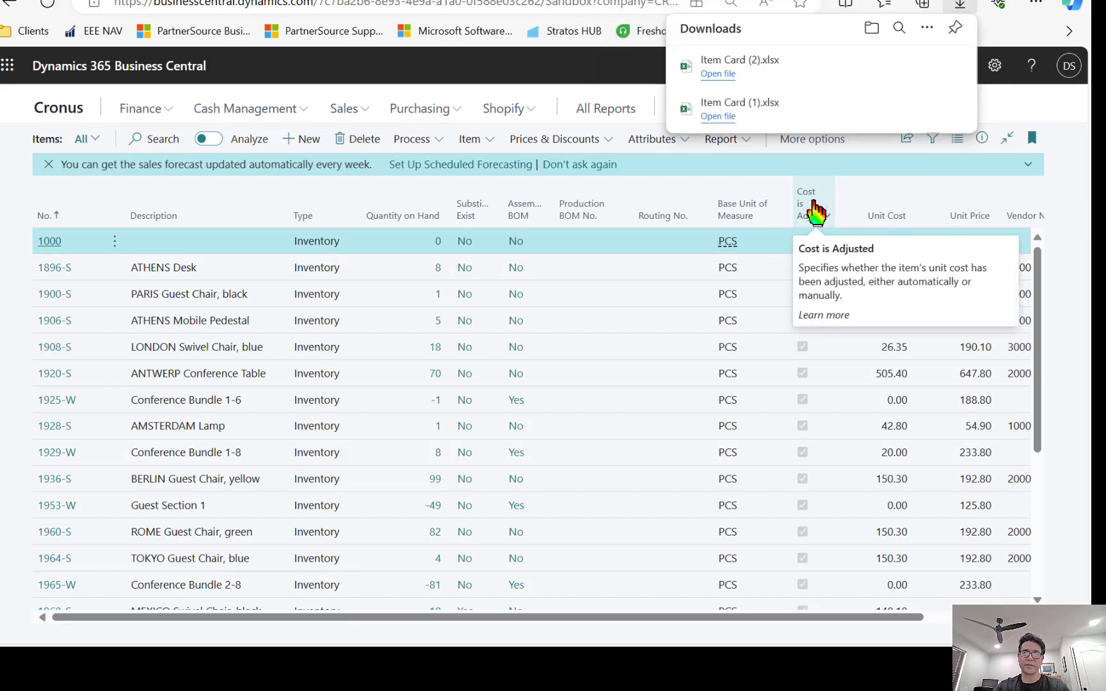
click(714, 74)
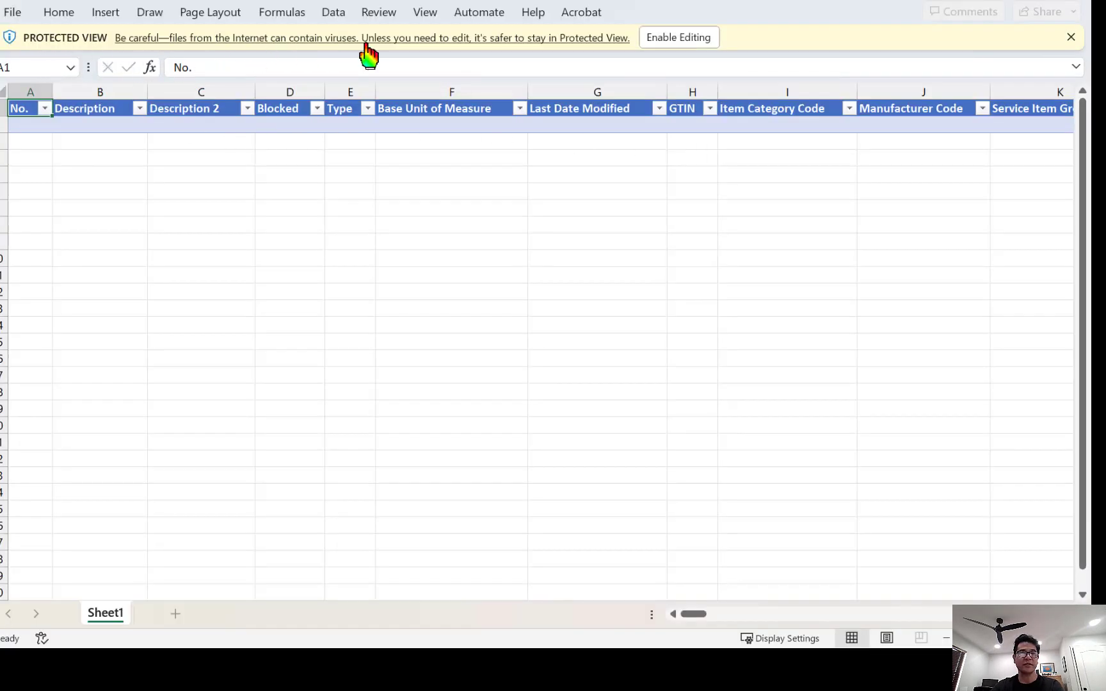
Enable editing on the item workbook and widen the sheet beside the Microsoft Dynamics pane.
click(669, 39)
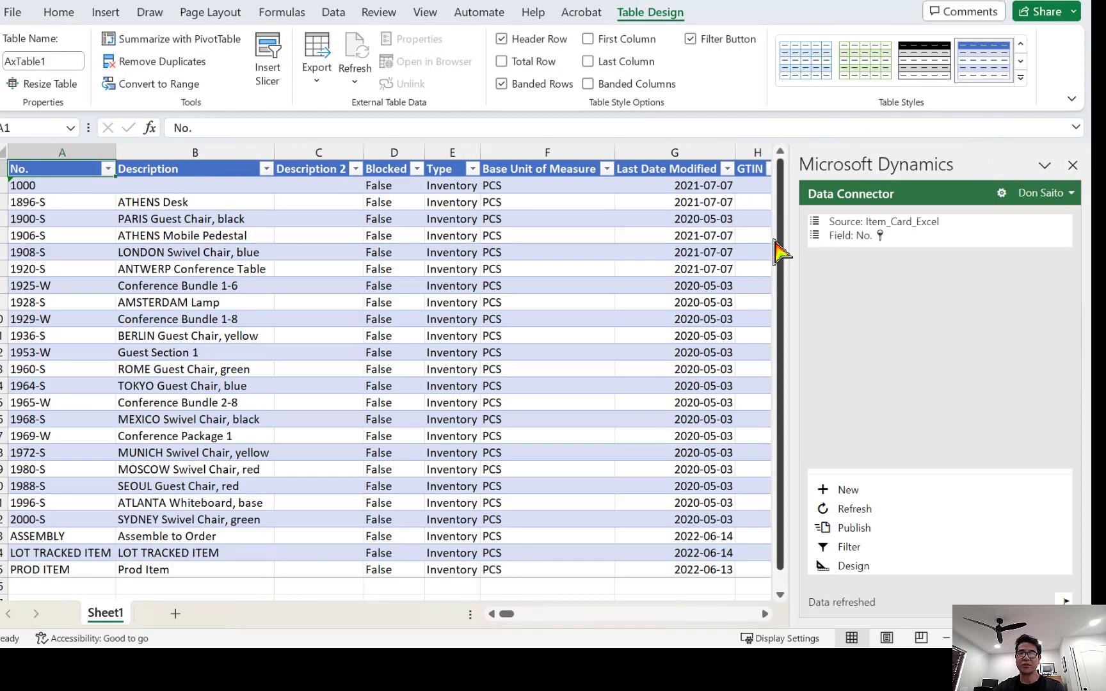
drag(790, 244, 920, 243)
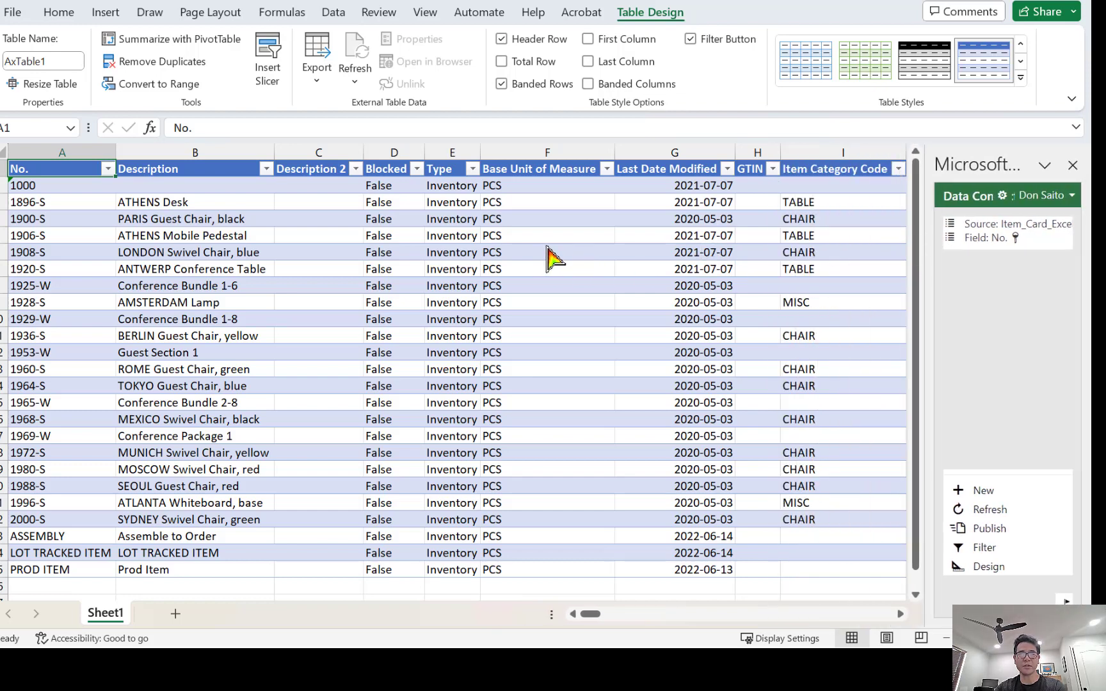
click(579, 208)
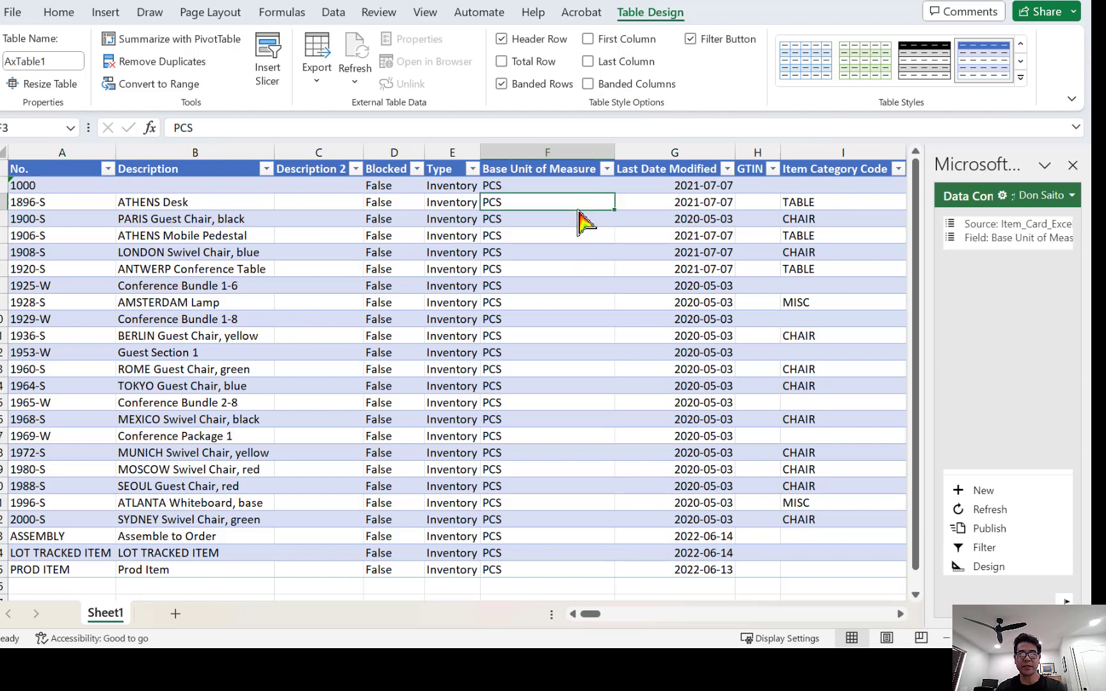
Browse the item fields rightward from the category codes of items 1896-S and 1925-W.
key(Right)
key(Right)
key(Right)
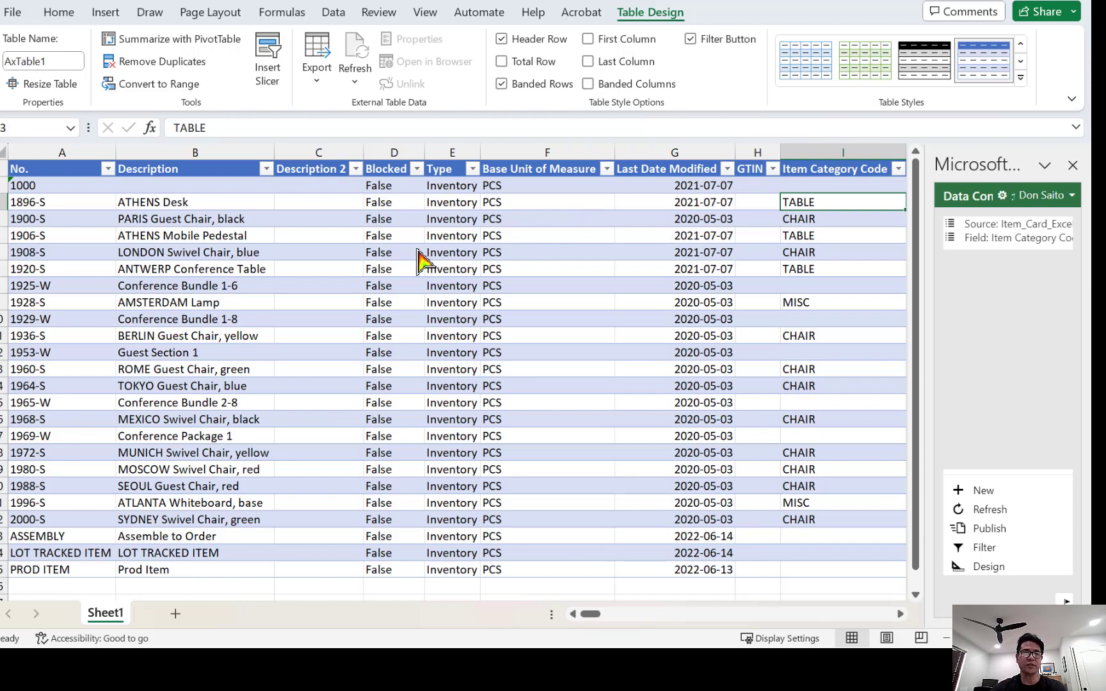
click(831, 287)
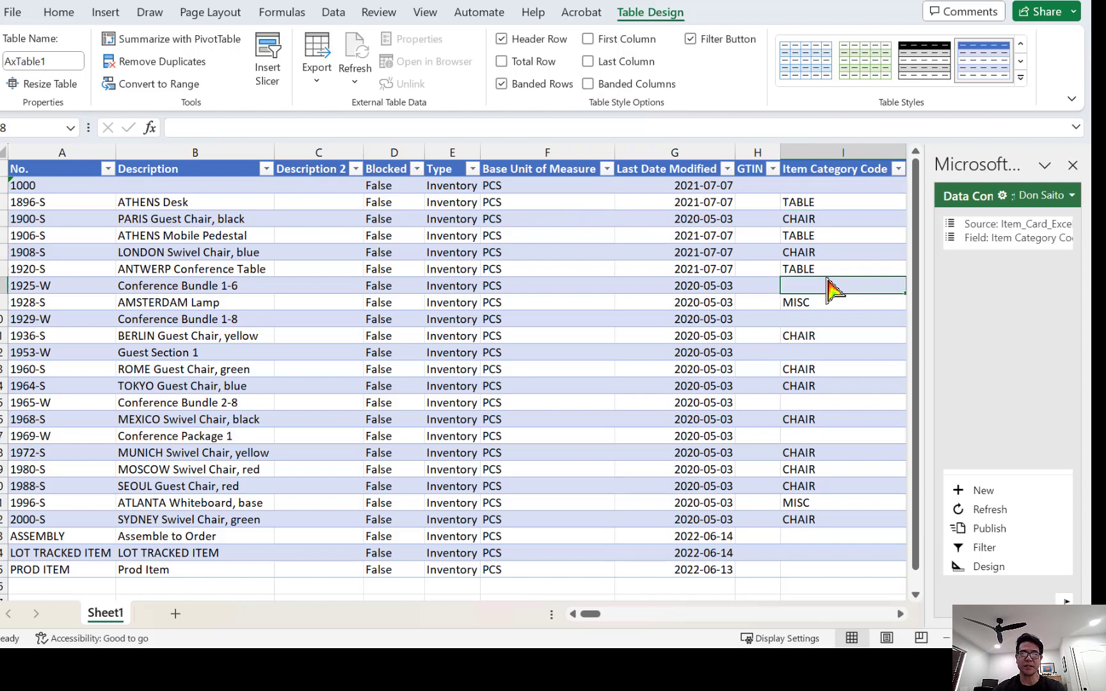
key(Right)
key(Right)
key(Right)
key(Right)
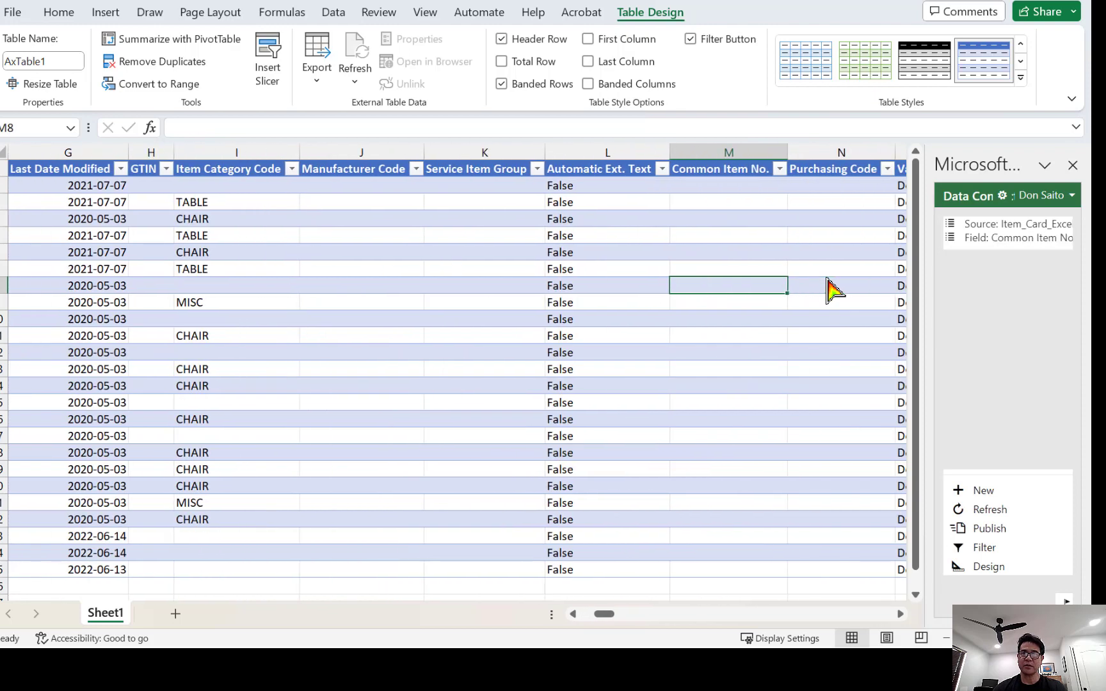
key(Right)
key(Right)
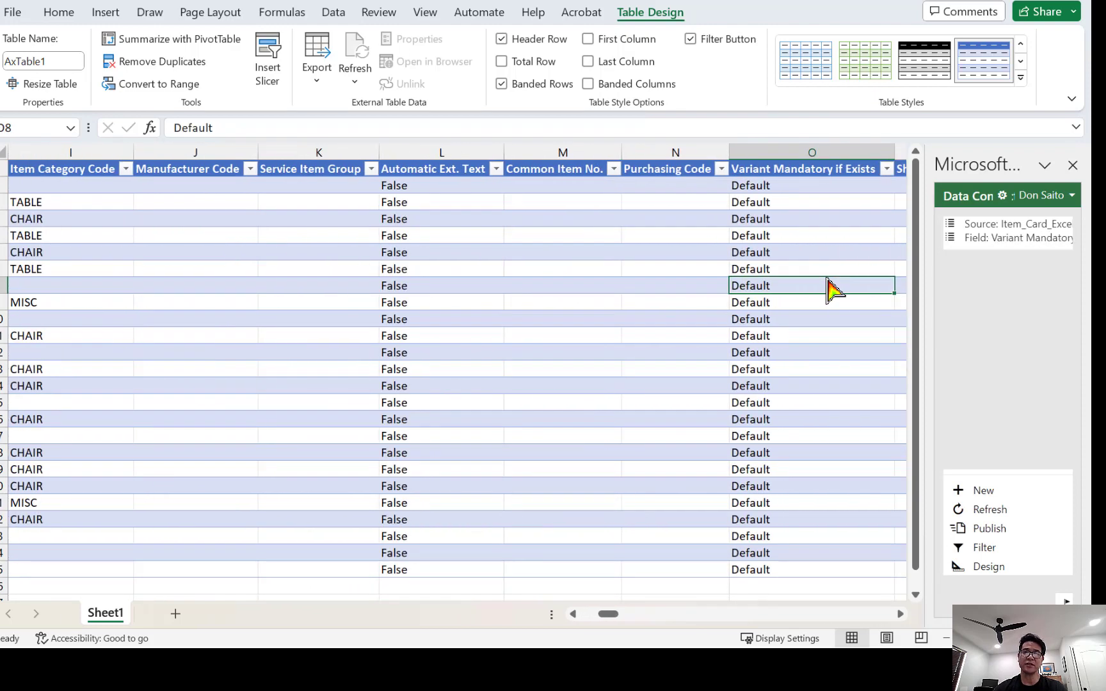
key(Right)
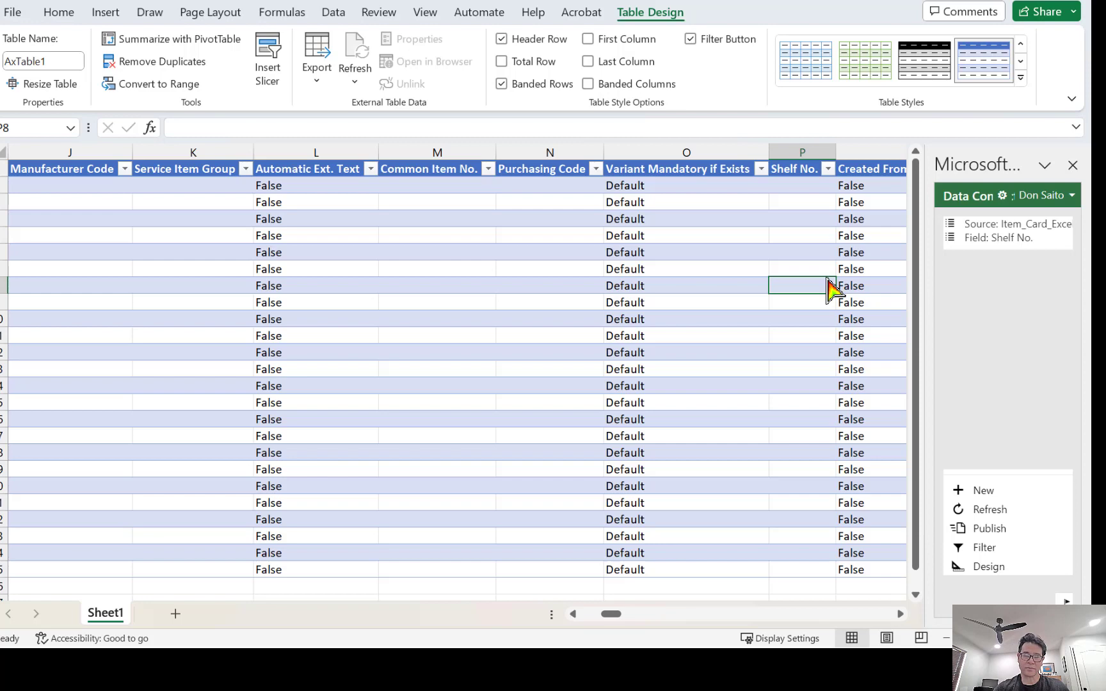
key(Right)
key(Right)
key(Right)
key(Right)
key(Right)
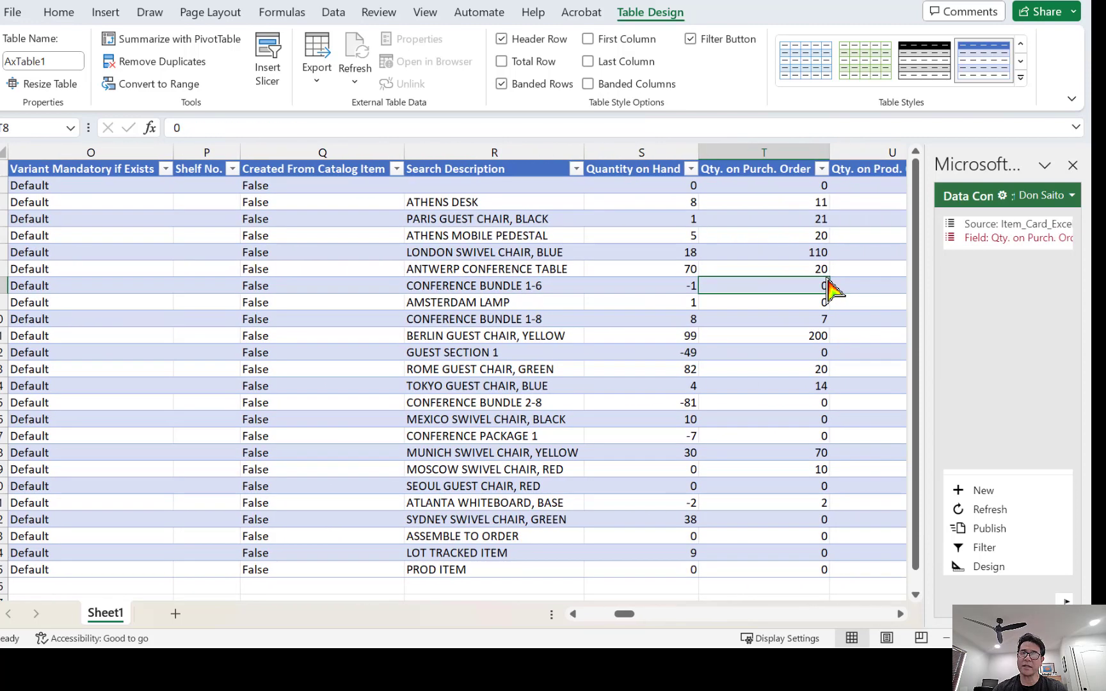
key(Right)
key(Right)
key(Right)
key(Right)
key(Right)
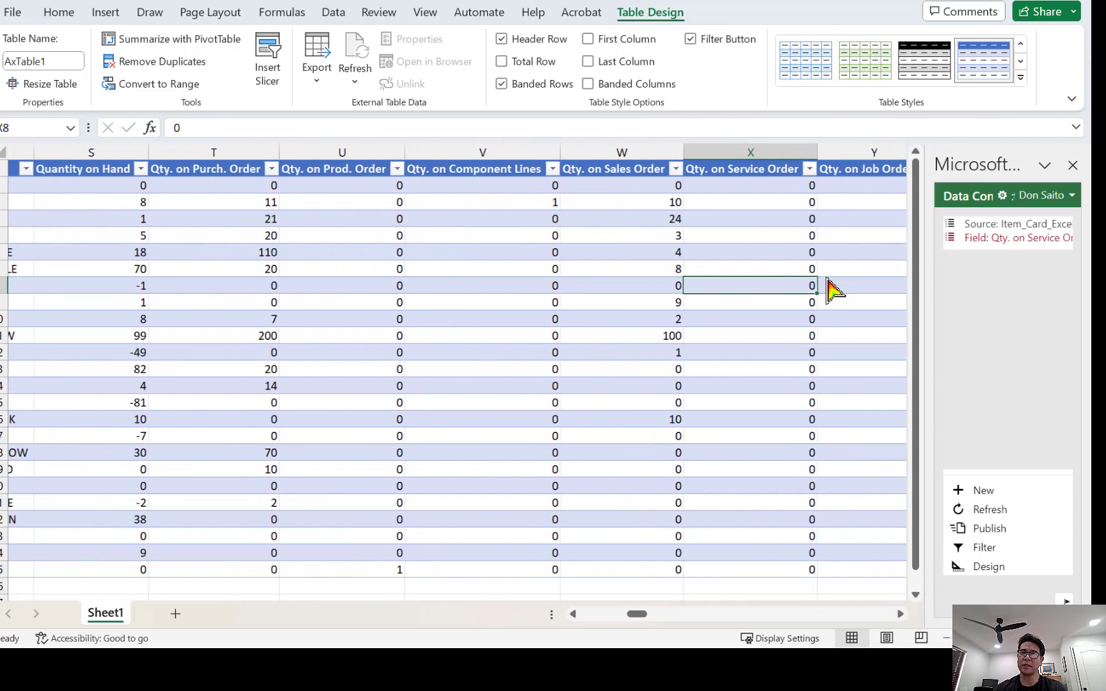
key(Right)
key(Right)
key(Right)
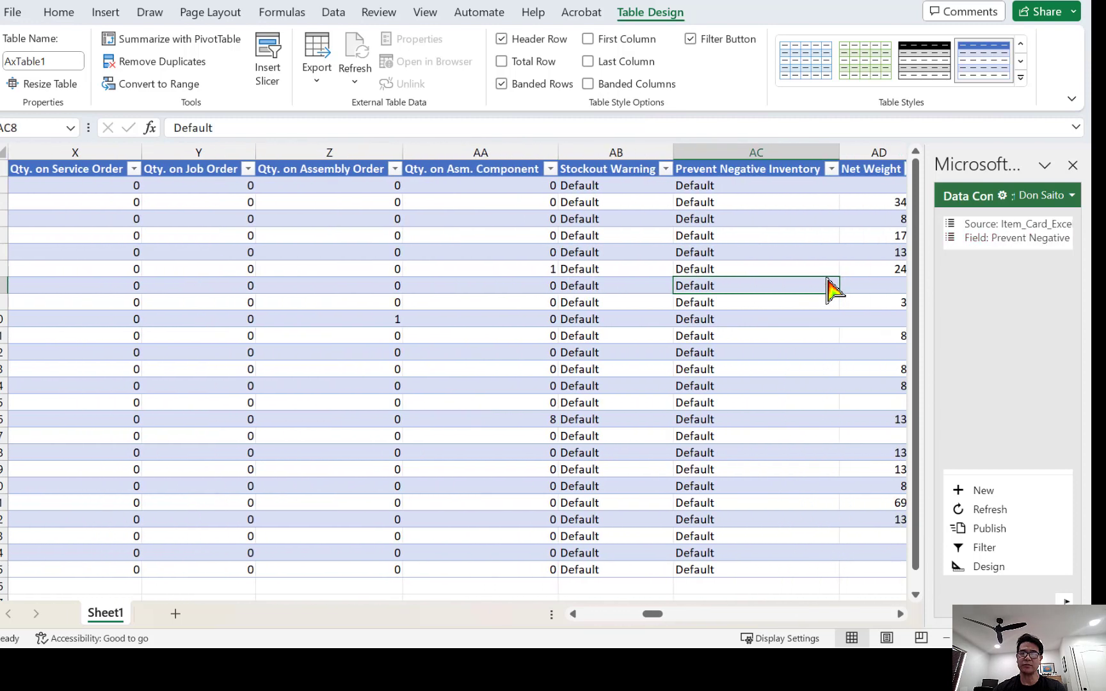
Find the Vendor No. column in the sheet with a search for 'vendor no'.
key(ctrl+f)
text(vendor no)
key(Return)
key(Escape)
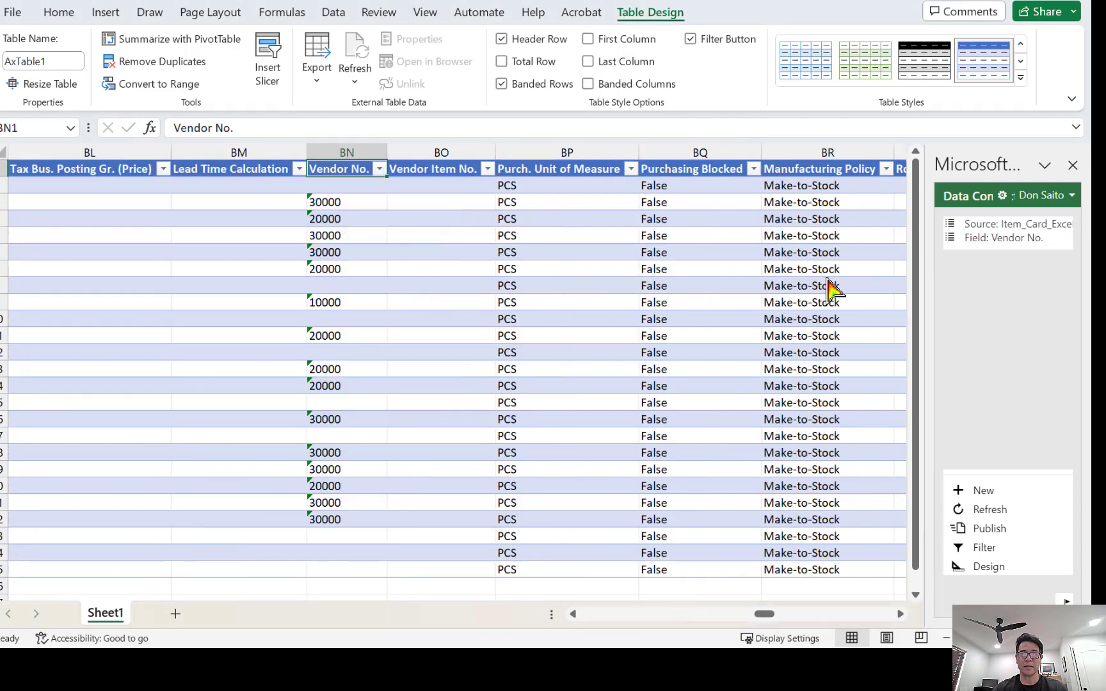
scroll(407, 489, down, 3)
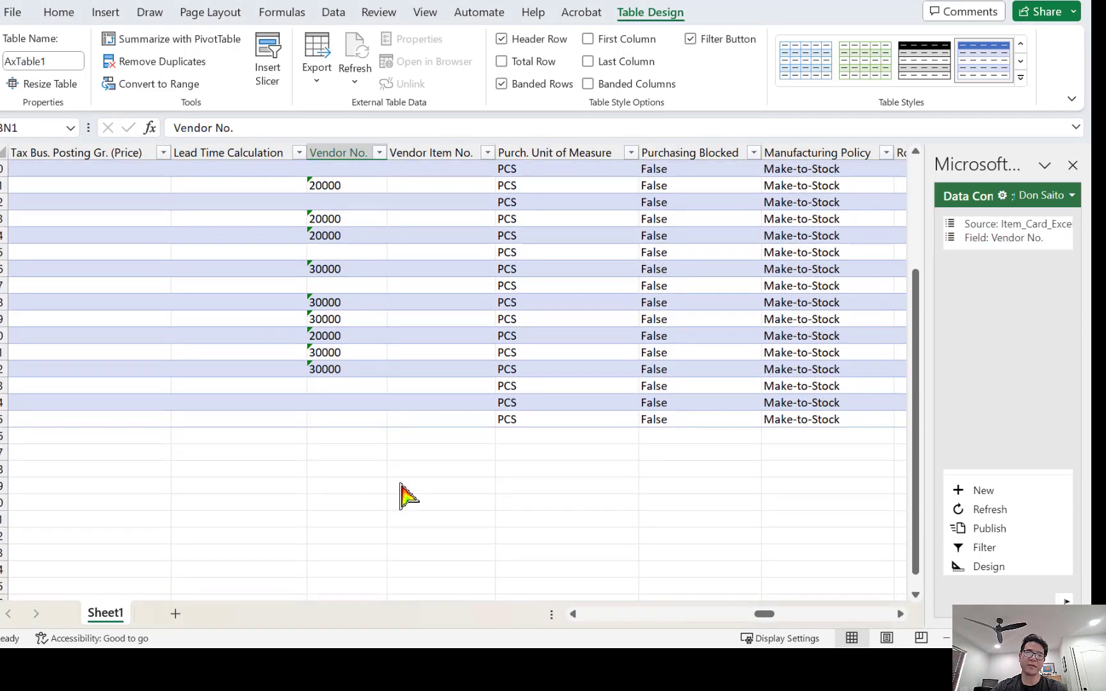
scroll(403, 496, up, 3)
Copy vendor number 30000 from BN3 into each blank Vendor No. cell.
click(342, 203)
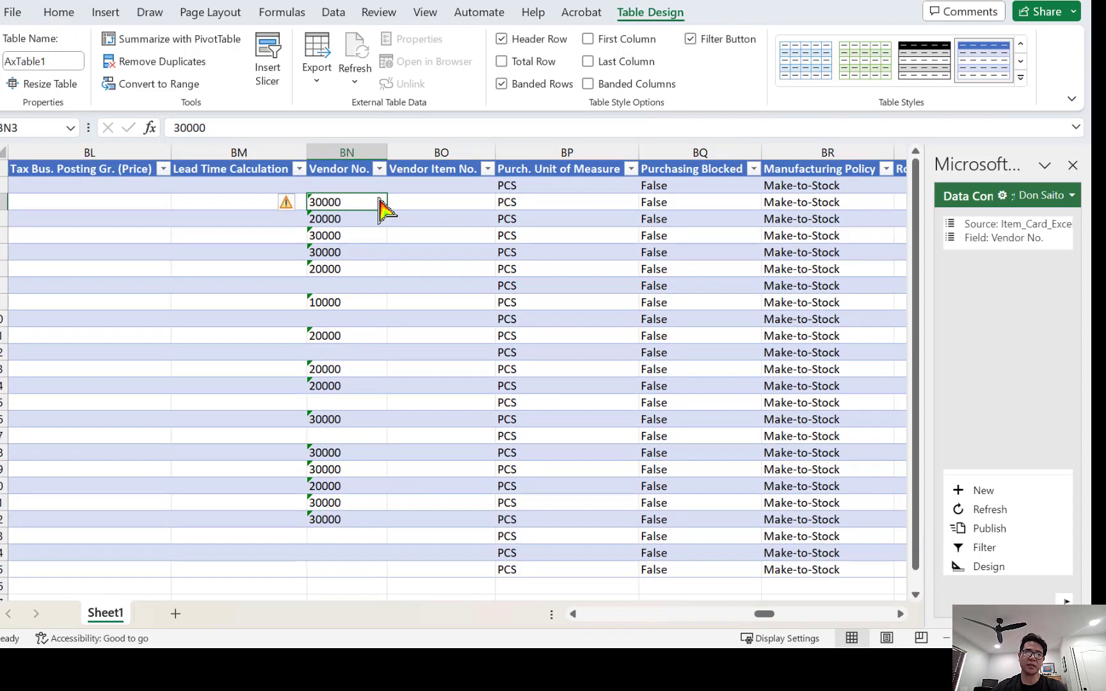
key(ctrl+c)
key(Up)
key(ctrl+v)
key(Down)
key(Down)
key(Down)
key(Down)
key(Down)
key(Down)
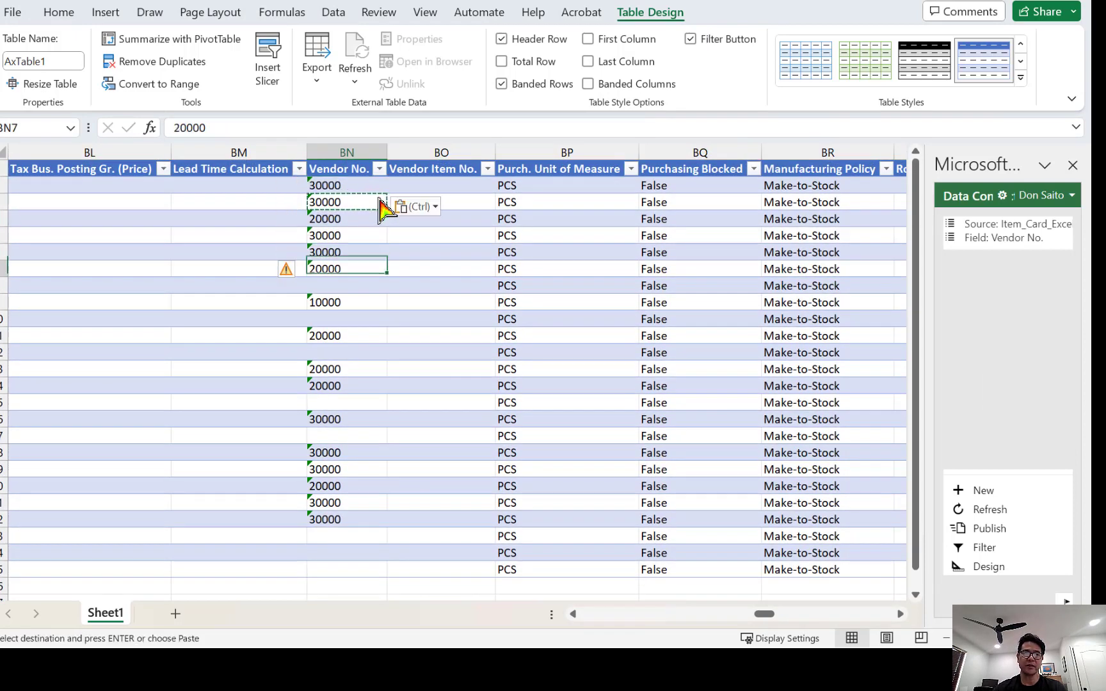
key(ctrl+v)
key(Down)
key(Down)
key(ctrl+v)
key(Down)
key(Down)
key(ctrl+v)
key(Down)
key(Down)
key(Down)
key(ctrl+v)
key(Down)
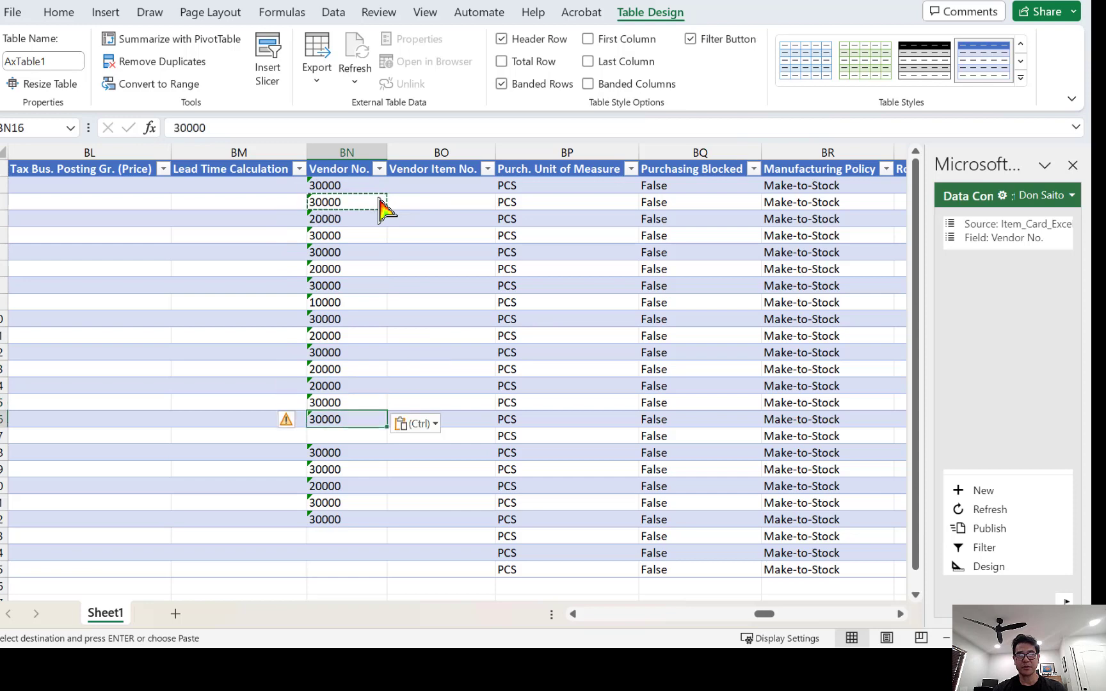
key(Down)
key(ctrl+v)
key(Down)
key(Down)
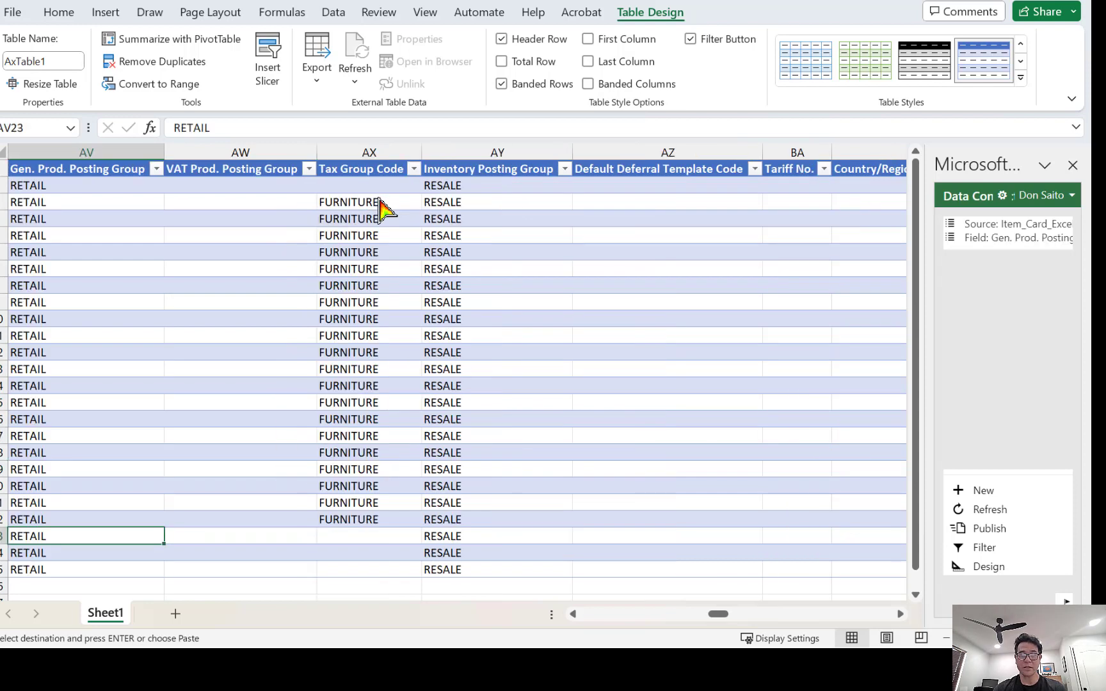
Publish the edited vendor numbers to Business Central and minimize Excel.
key(Right)
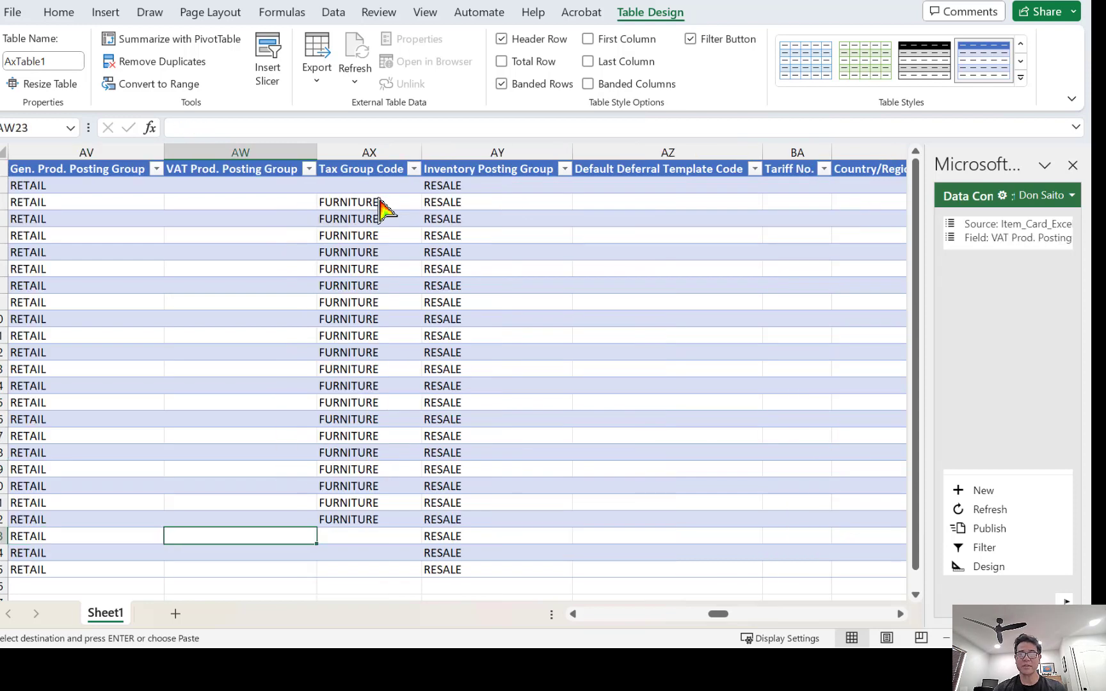
key(Right)
key(Right)
key(Right)
key(Right)
key(Right)
key(Right)
key(Right)
key(Right)
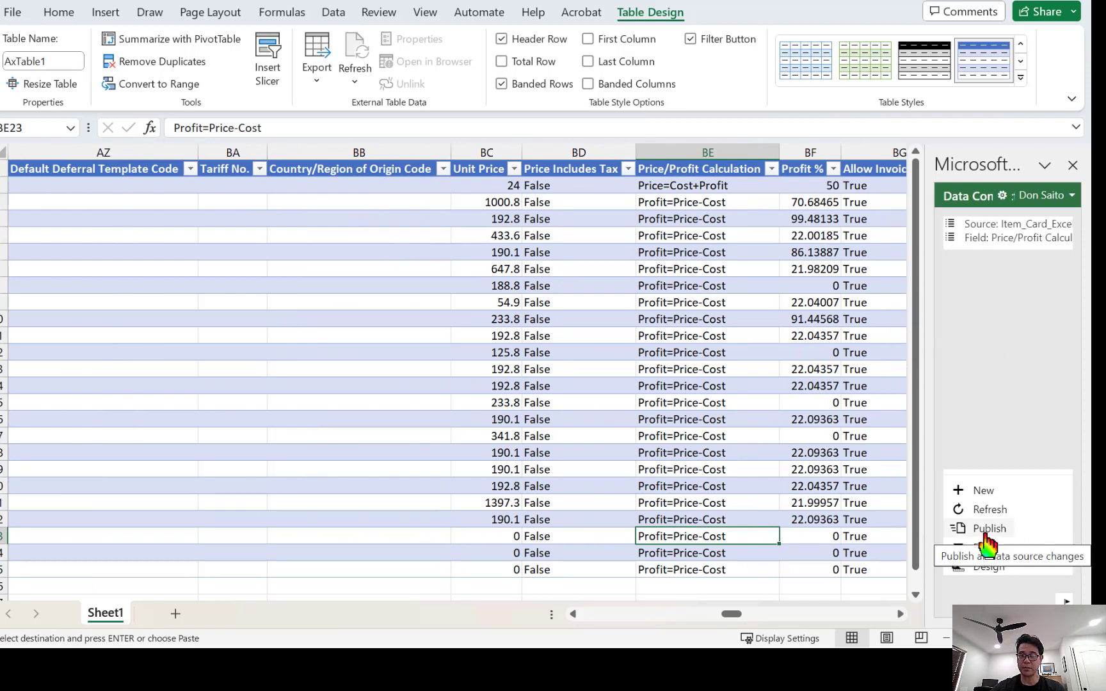
click(985, 537)
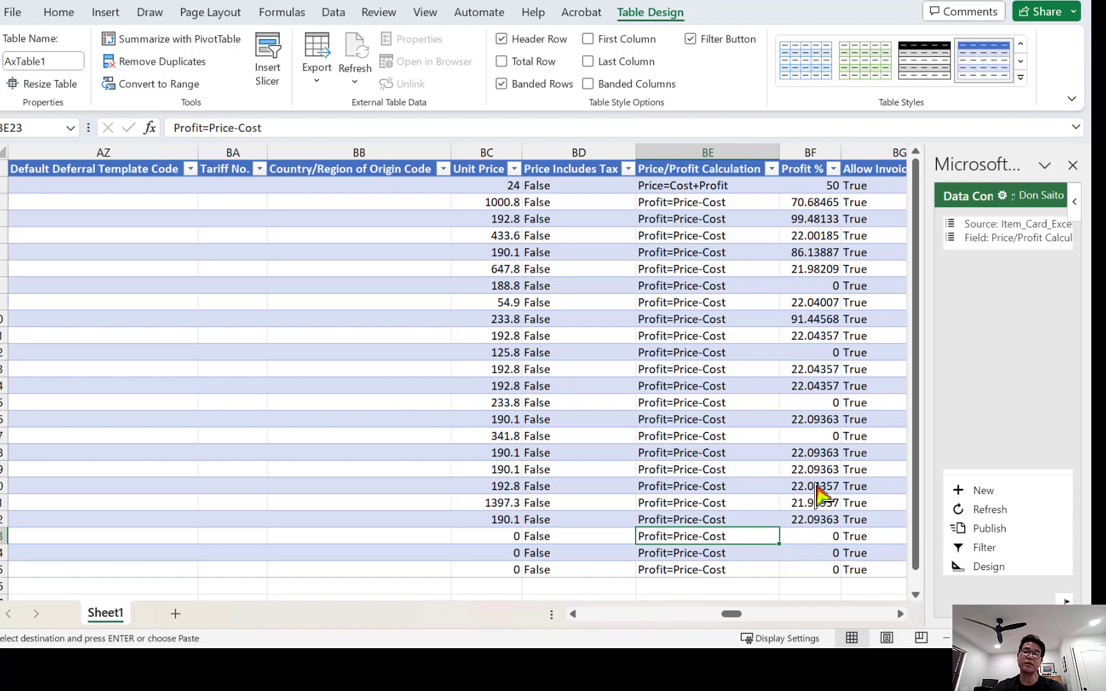
click(980, 1)
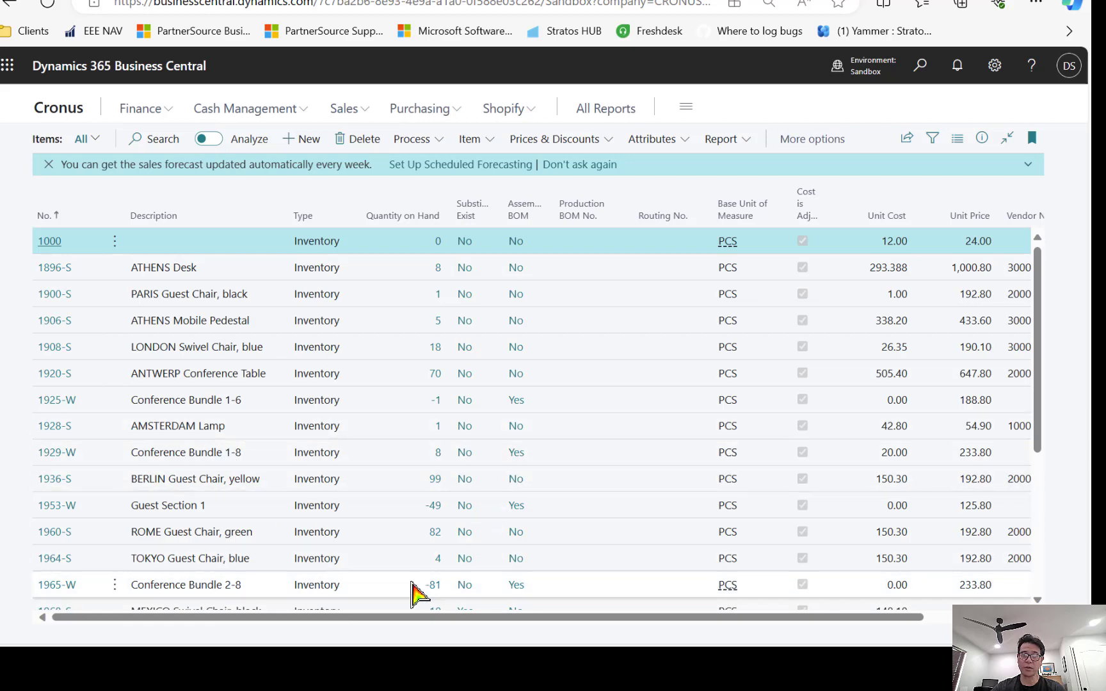
Sort the Items list by Vendor No. ascending, putting vendor 10000's item 1928-S first.
drag(392, 616, 496, 616)
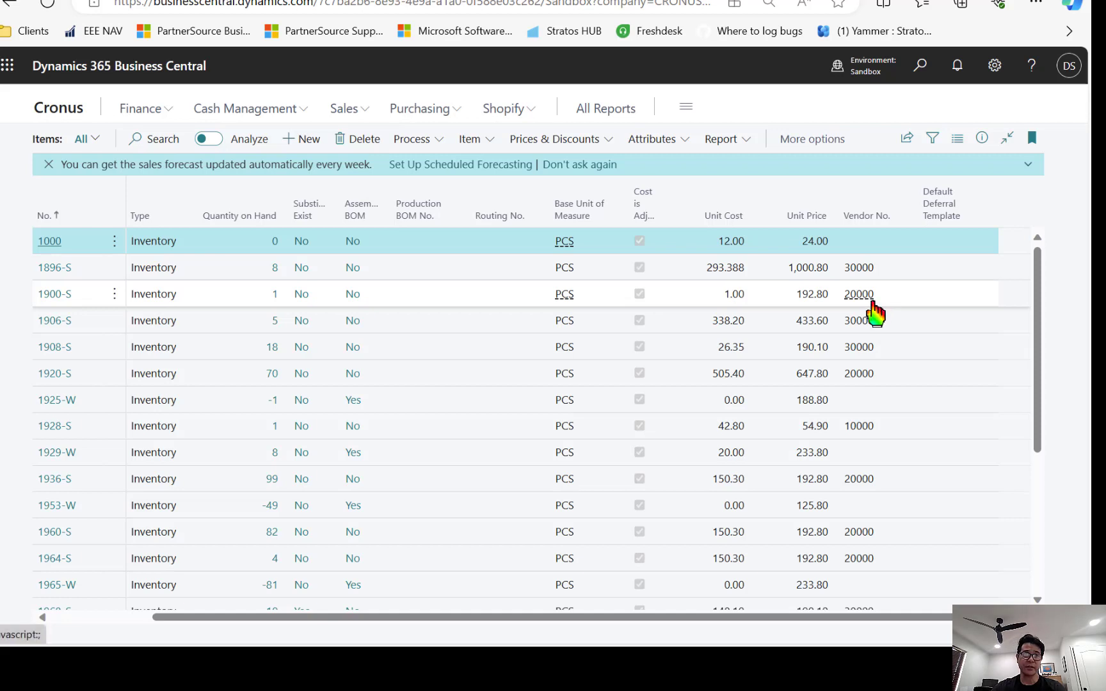
click(868, 216)
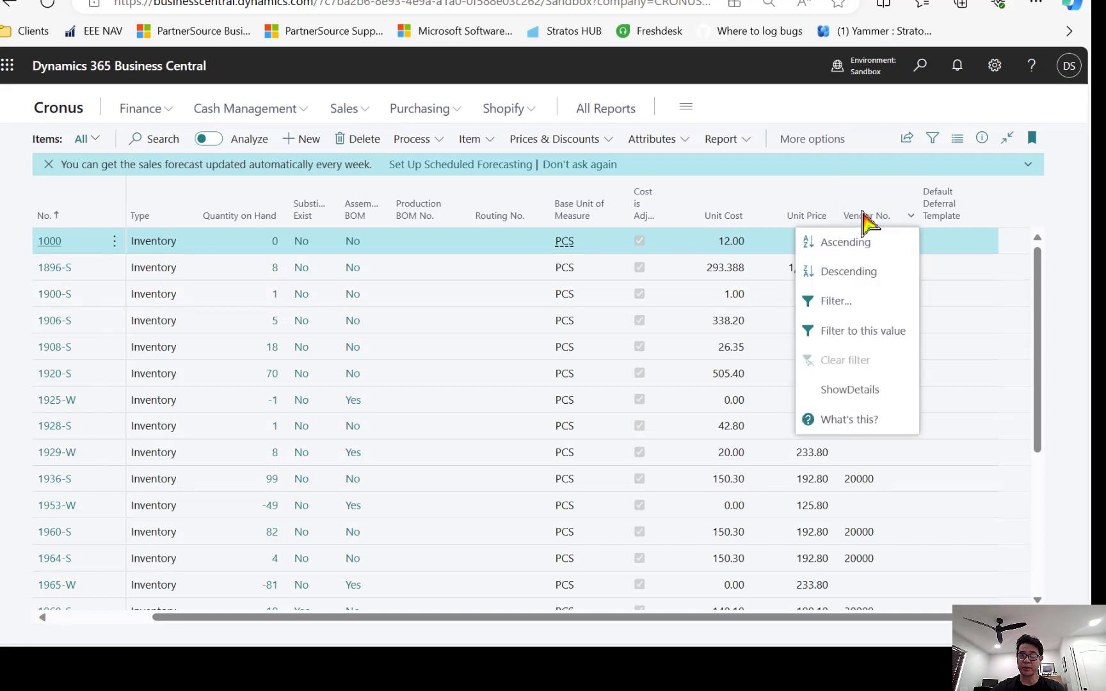
click(858, 250)
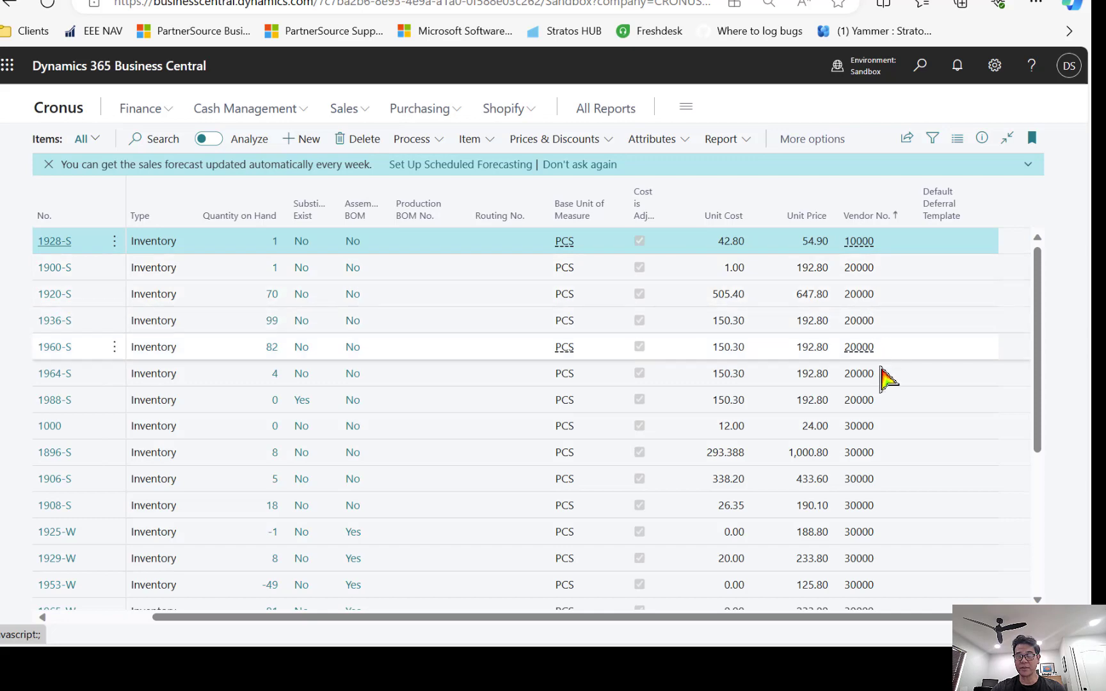
scroll(887, 397, down, 4)
scroll(884, 403, up, 5)
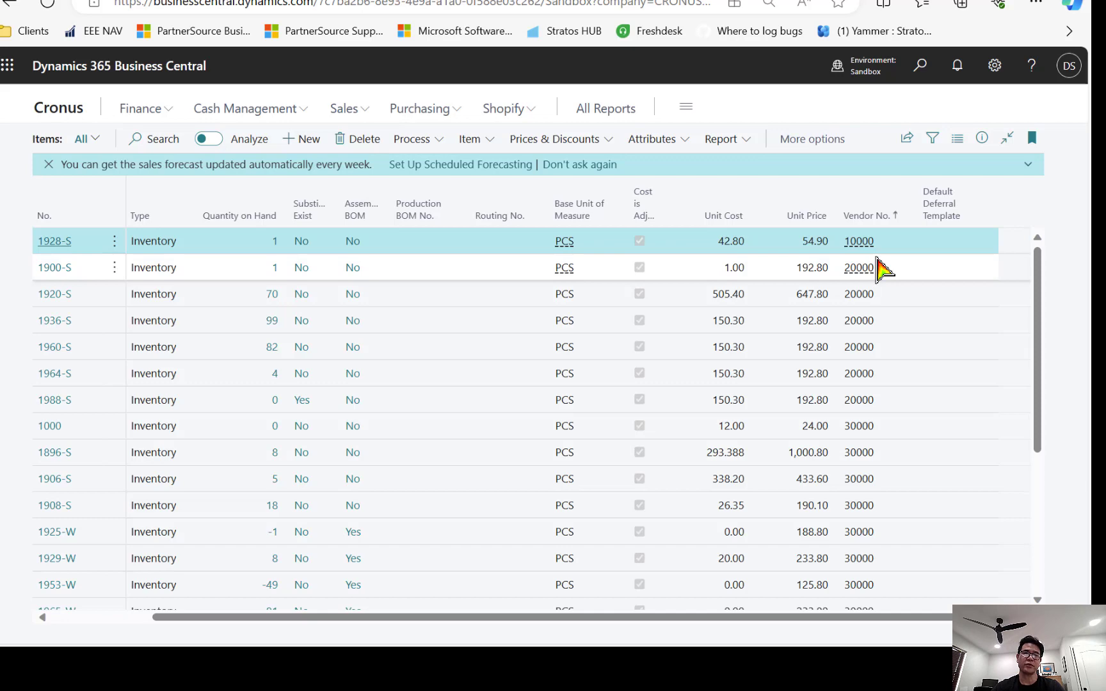
Copy the vendor 20000 items 1900-S, 1920-S, 1936-S and 1960-S, then switch to Excel.
click(474, 269)
shift+click(445, 320)
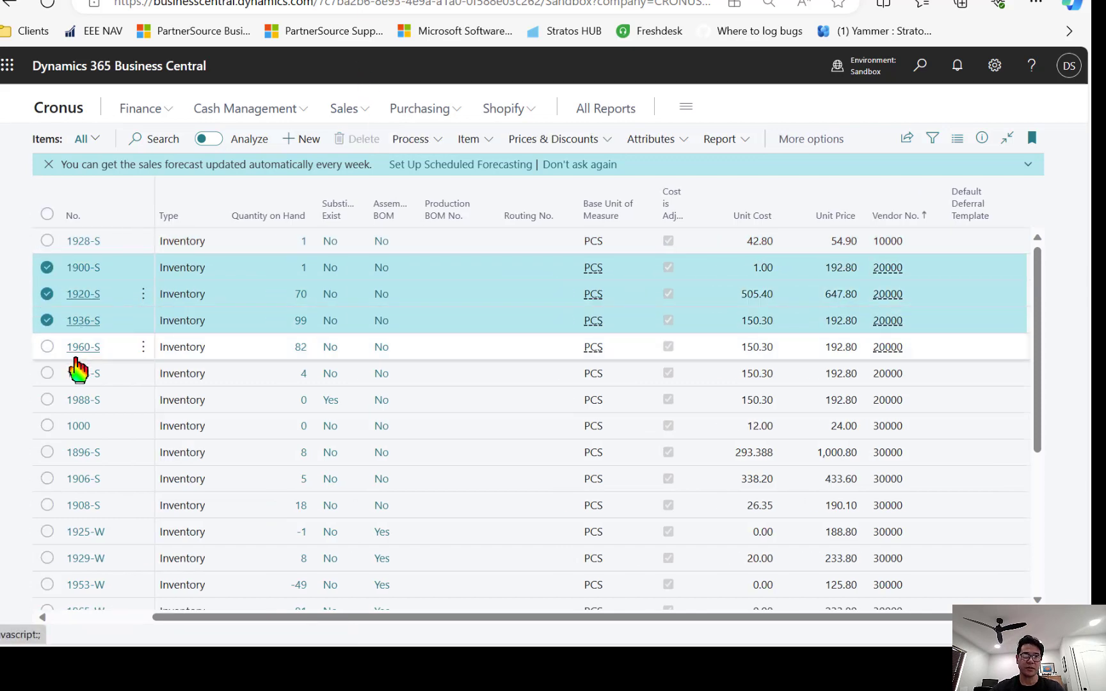
click(60, 347)
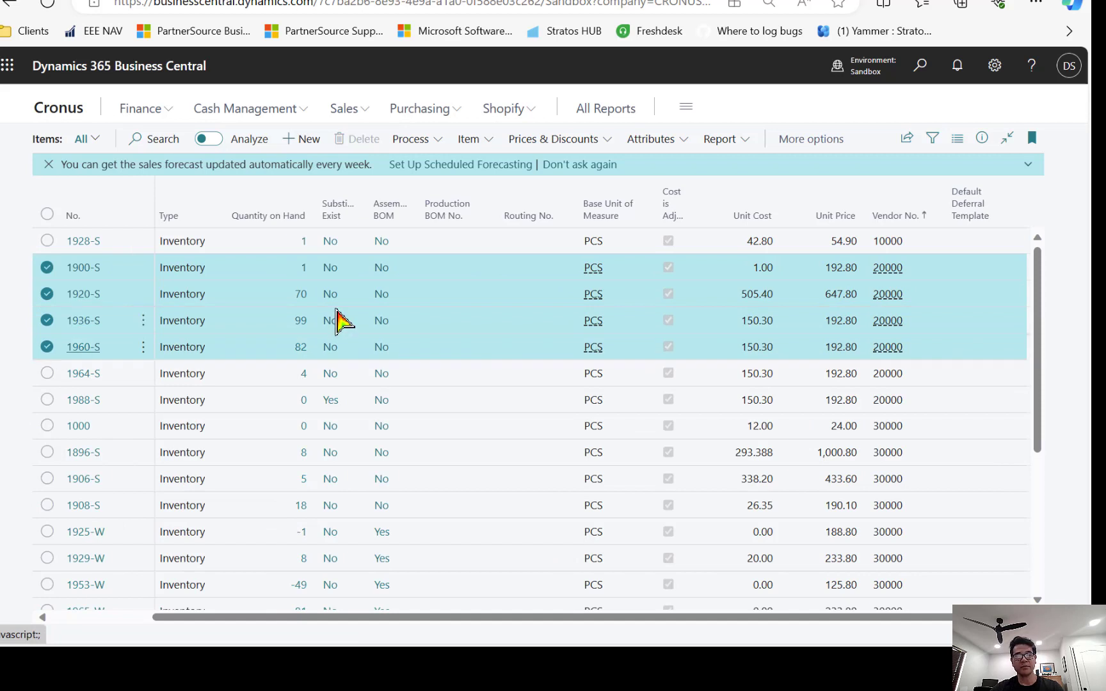
key(ctrl+c)
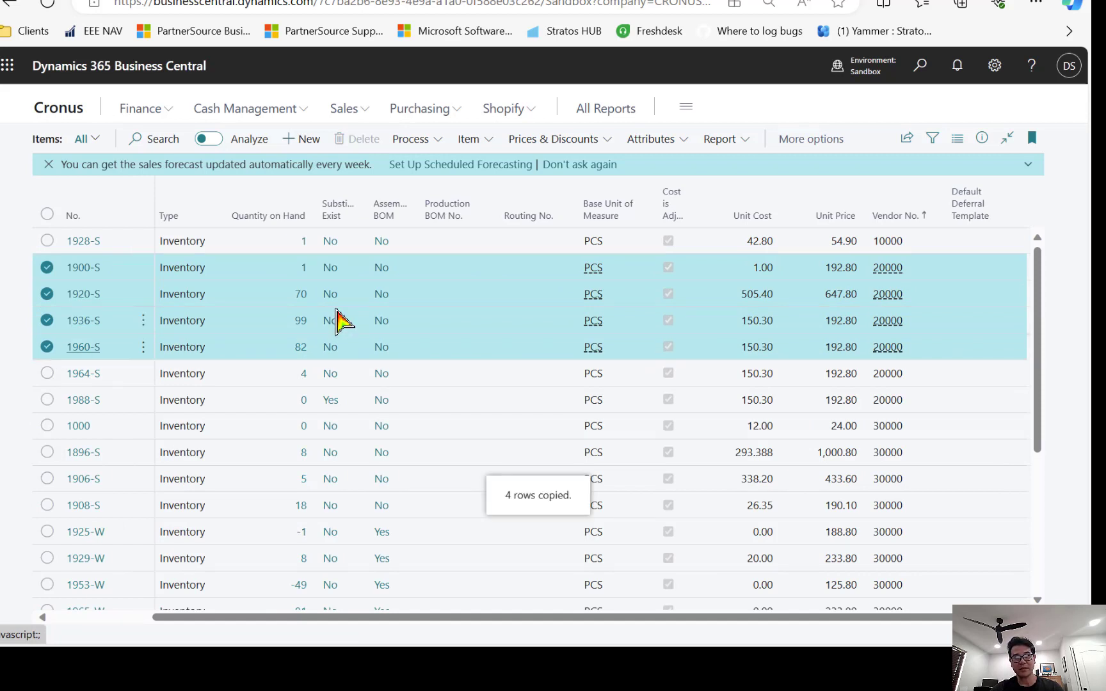
key(ctrl+c)
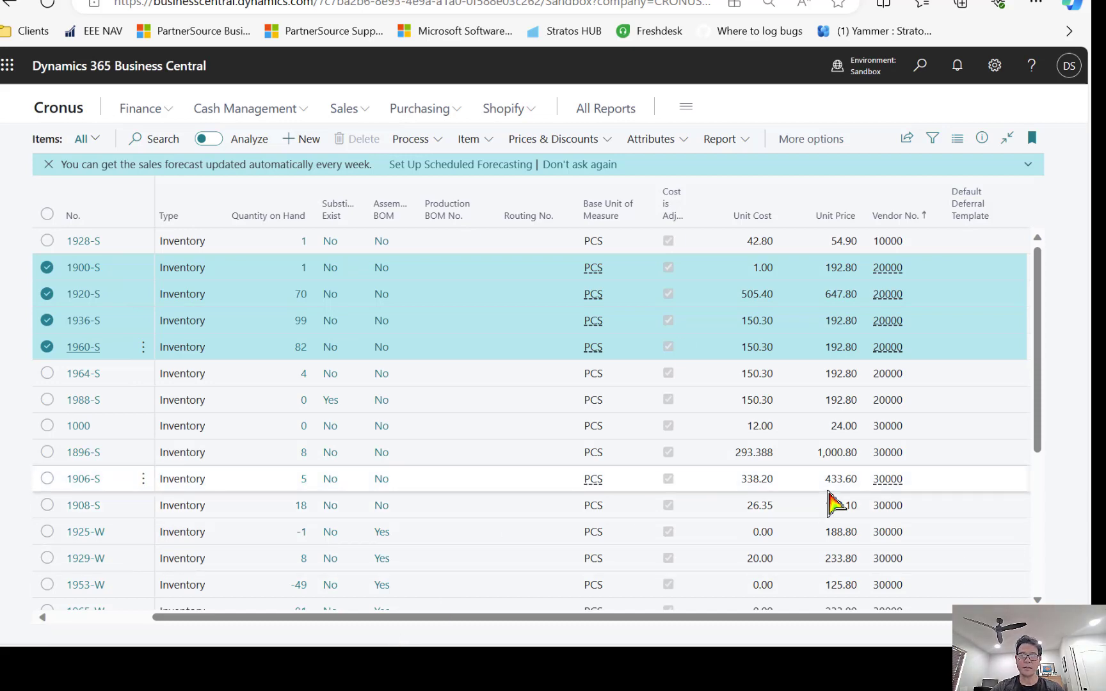
key(super)
click(519, 628)
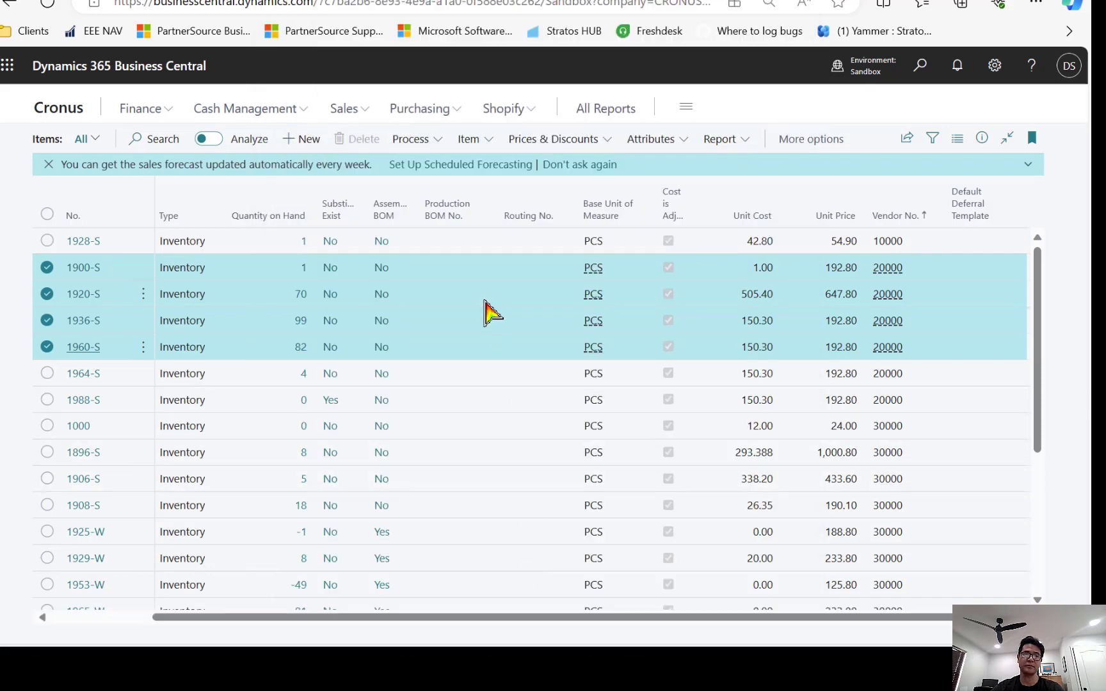
Paste the four item rows into a maximized Excel sheet, then close it with Don't Save.
click(698, 226)
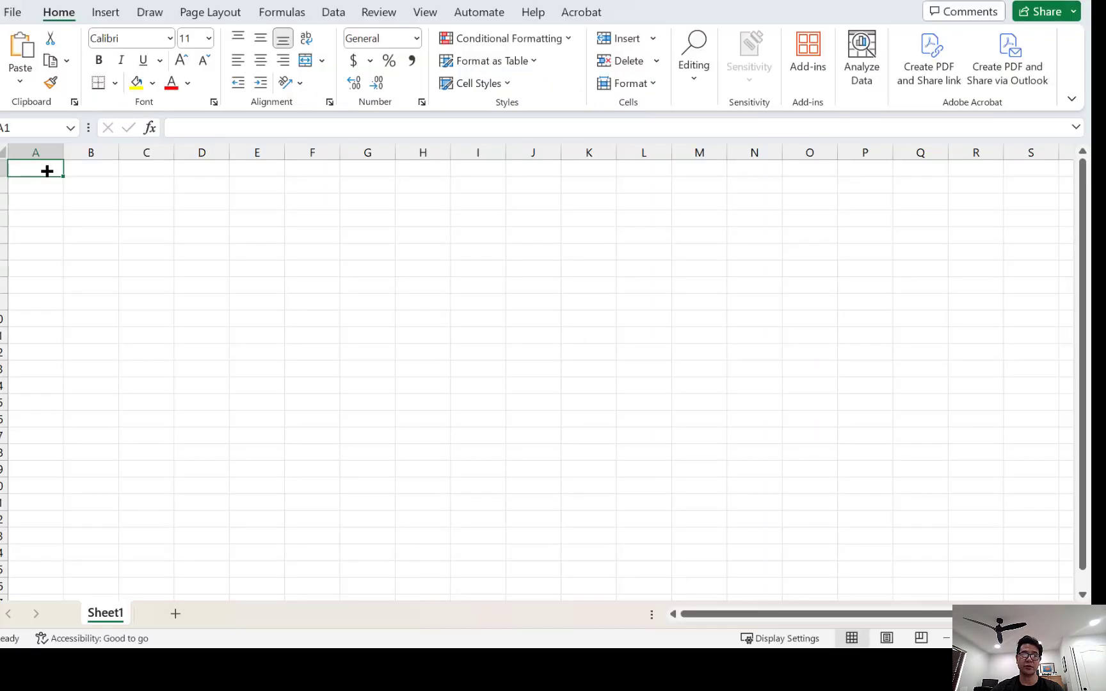
key(ctrl+v)
click(133, 263)
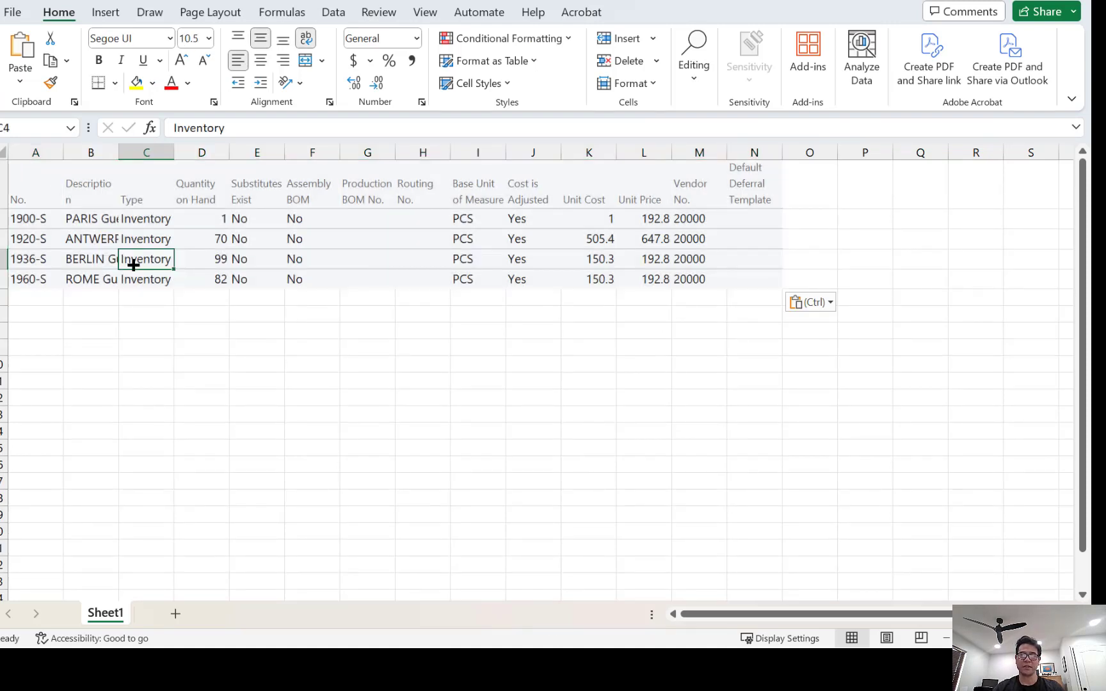
click(1076, 3)
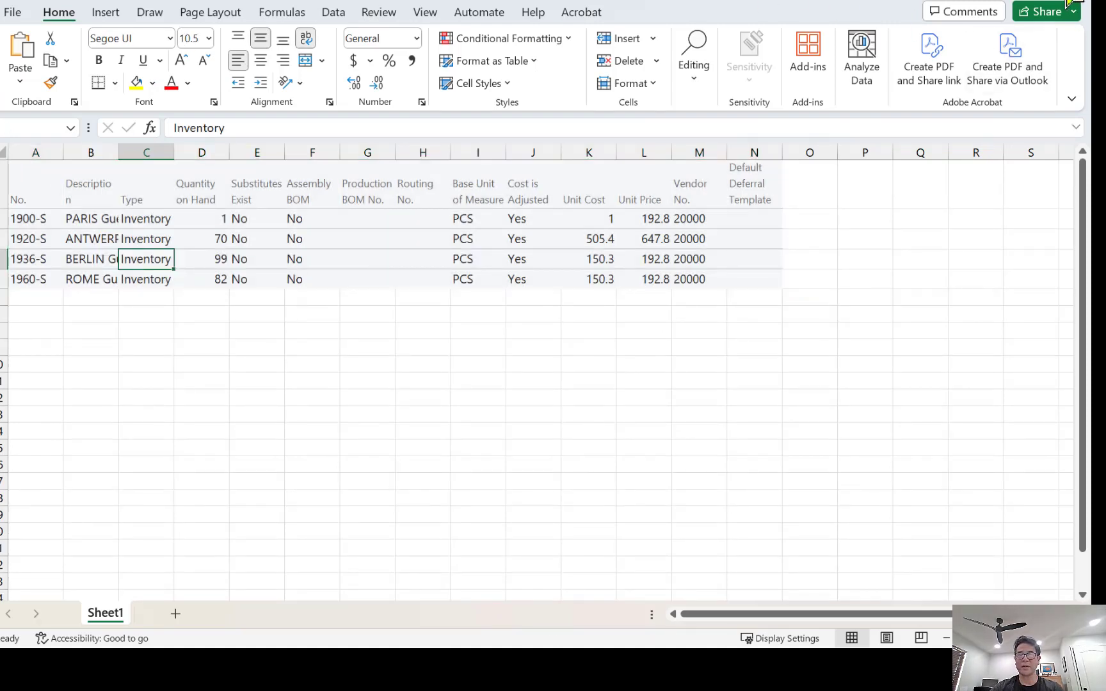
click(582, 513)
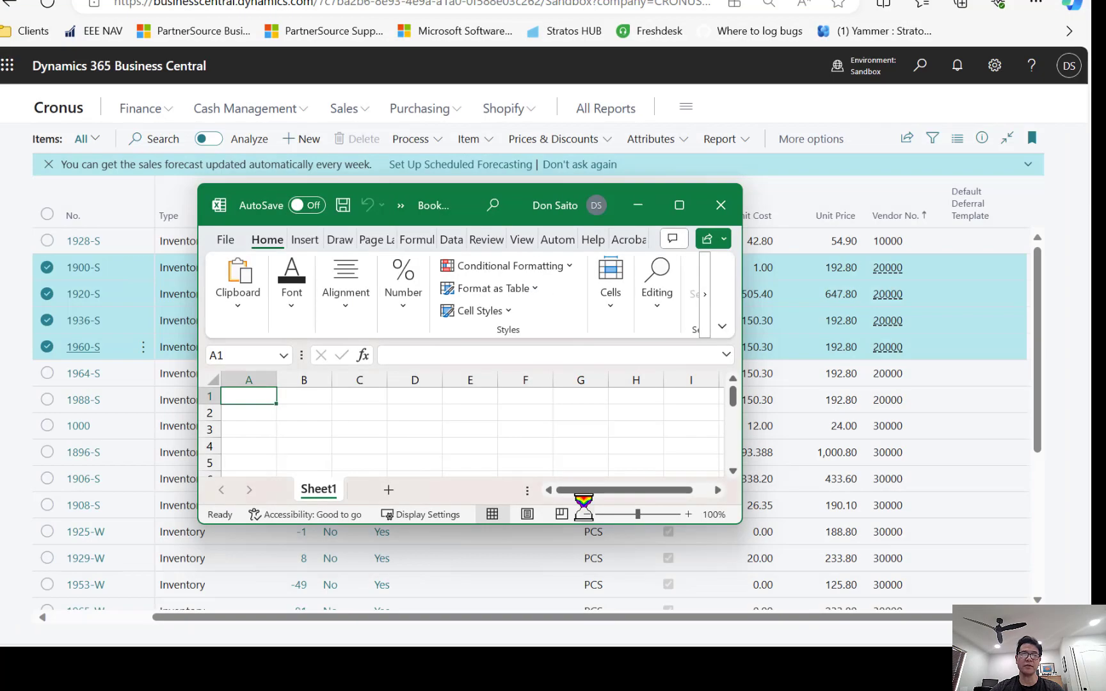
Minimize Excel to bring back the Business Central Items list.
click(638, 205)
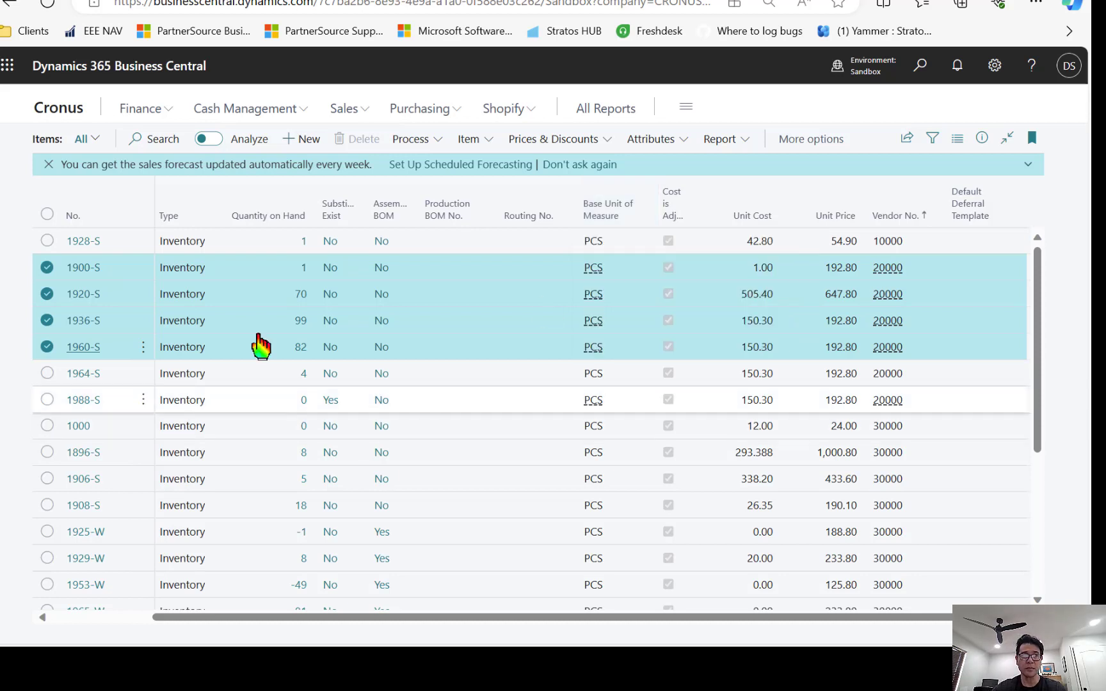
Search Tell me for 'general journals' and open the General Journals page.
click(920, 68)
text(genear)
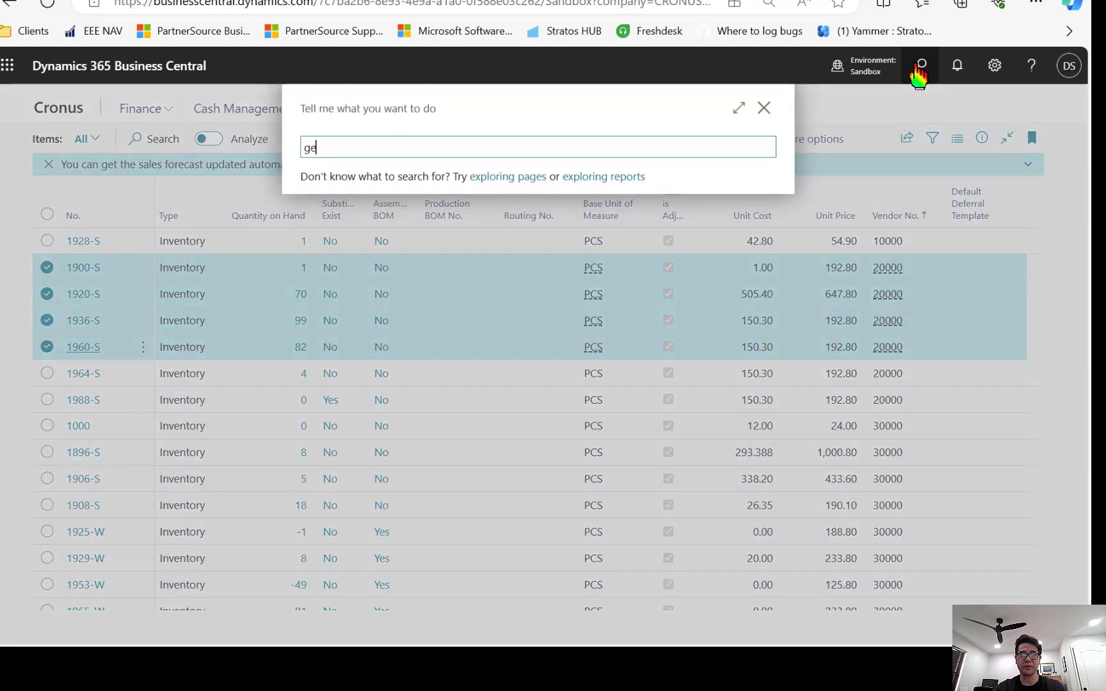
key(BackSpace)
key(BackSpace)
text(ral journals)
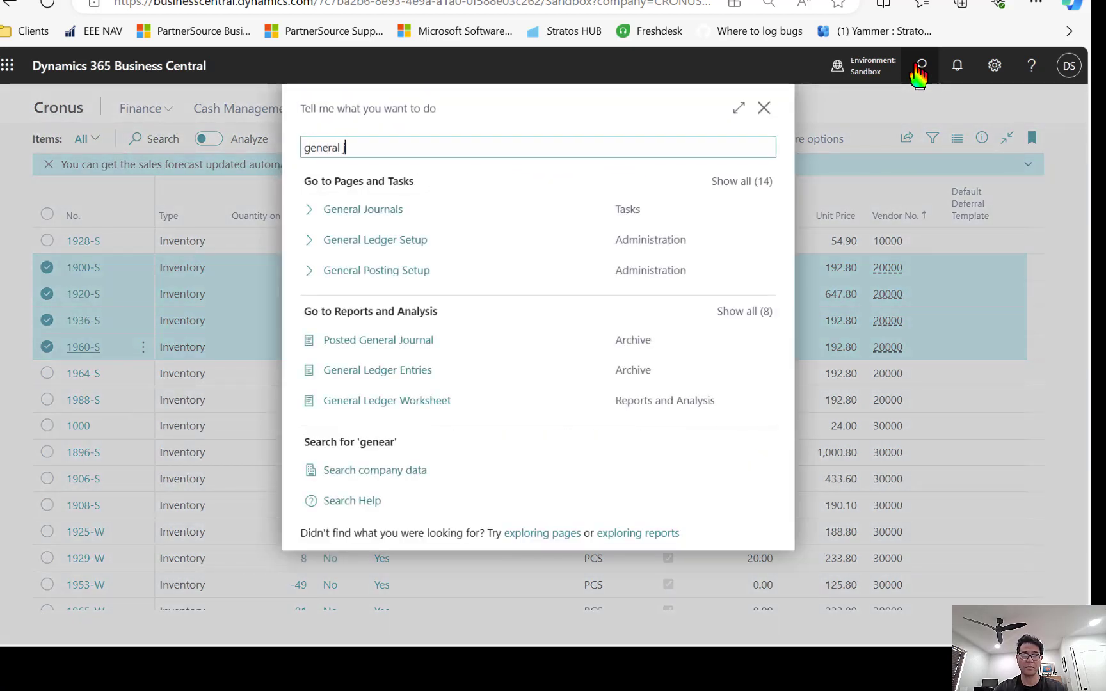
click(366, 213)
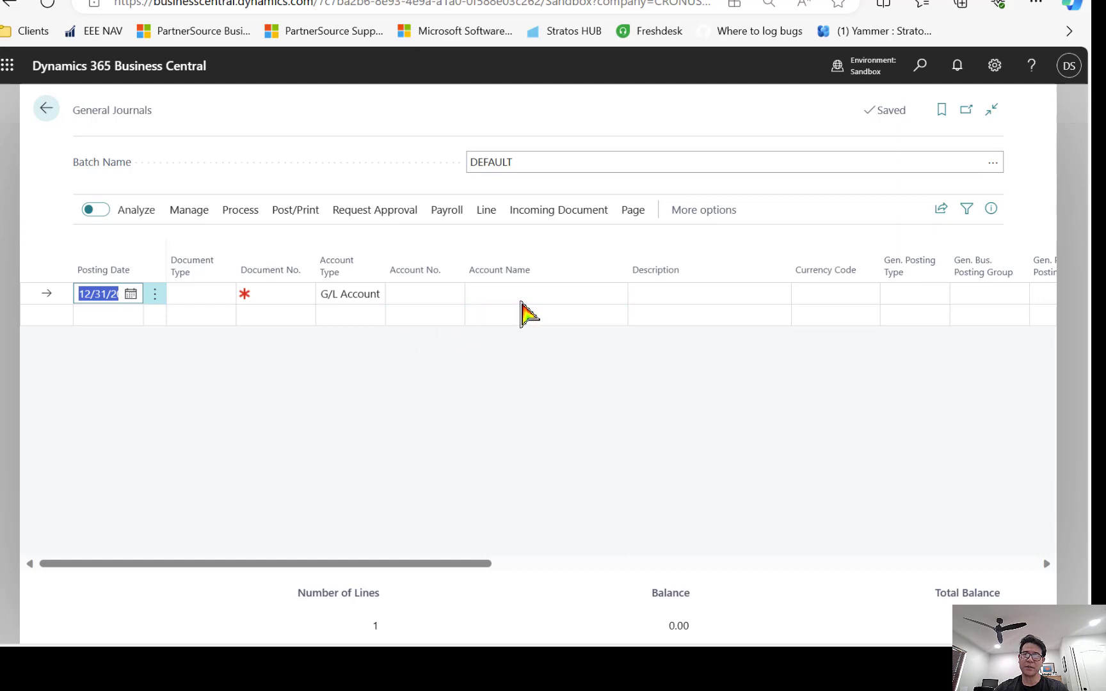
Finish the posting date, enter Personalize mode, and scroll to the later journal columns.
click(523, 299)
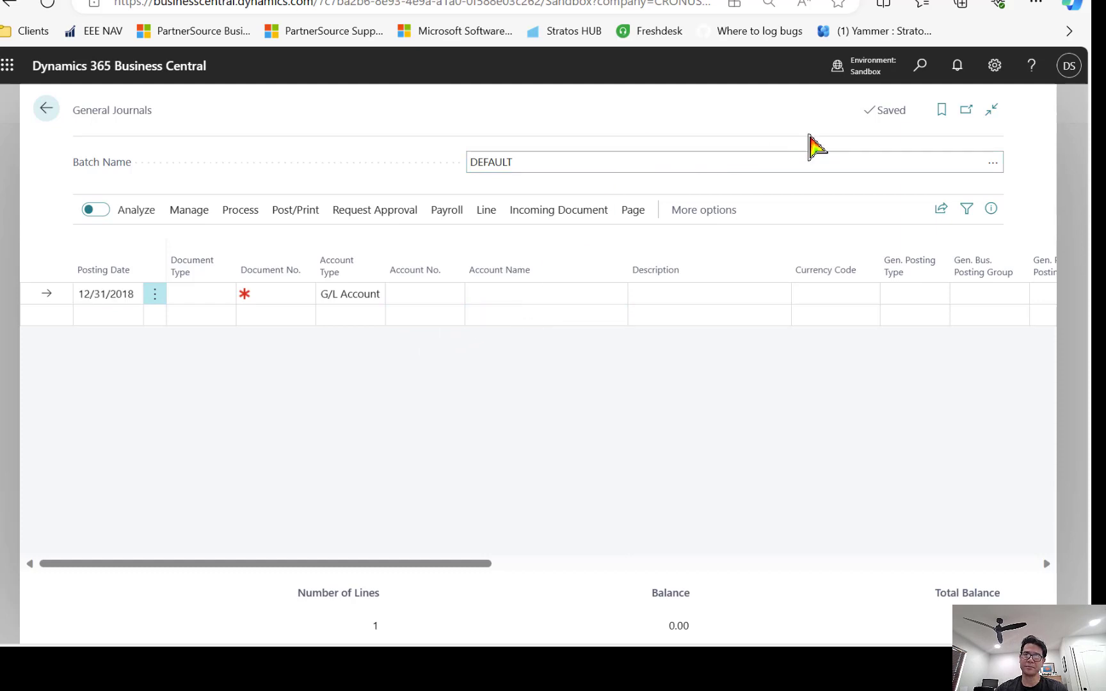
click(995, 68)
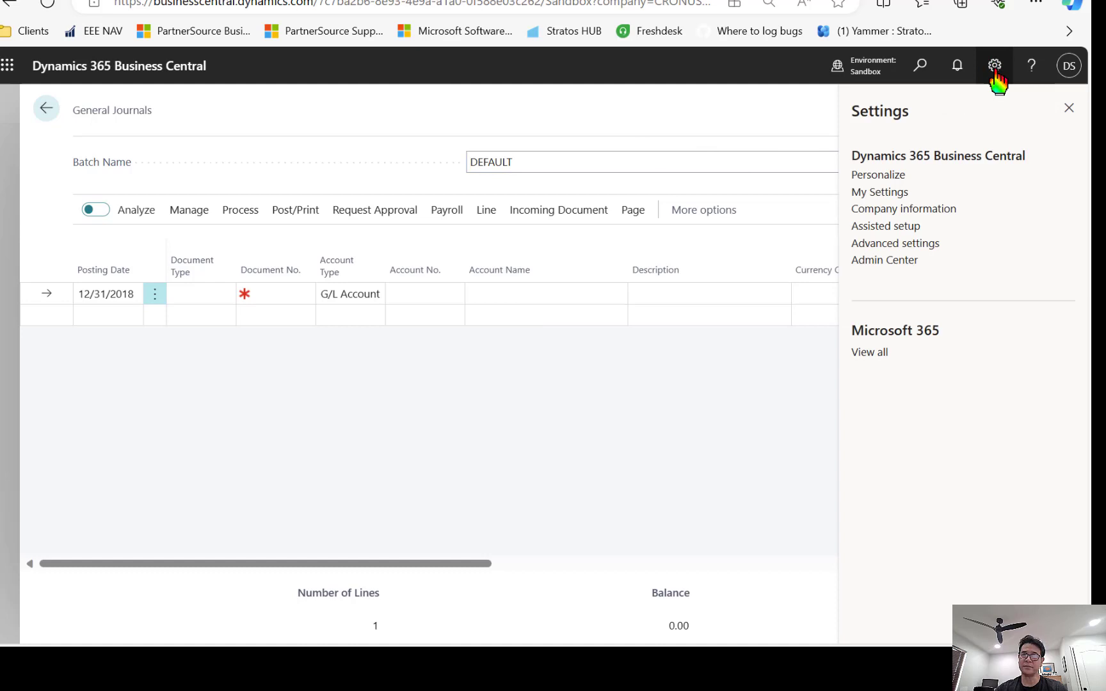
click(874, 176)
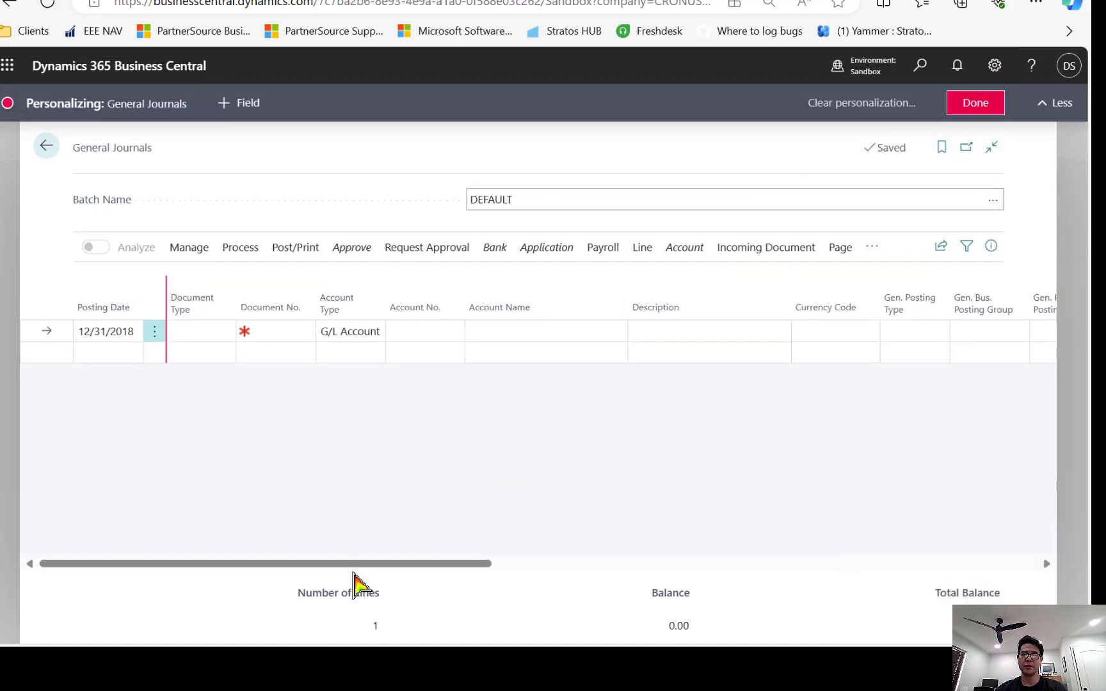
drag(366, 565, 548, 576)
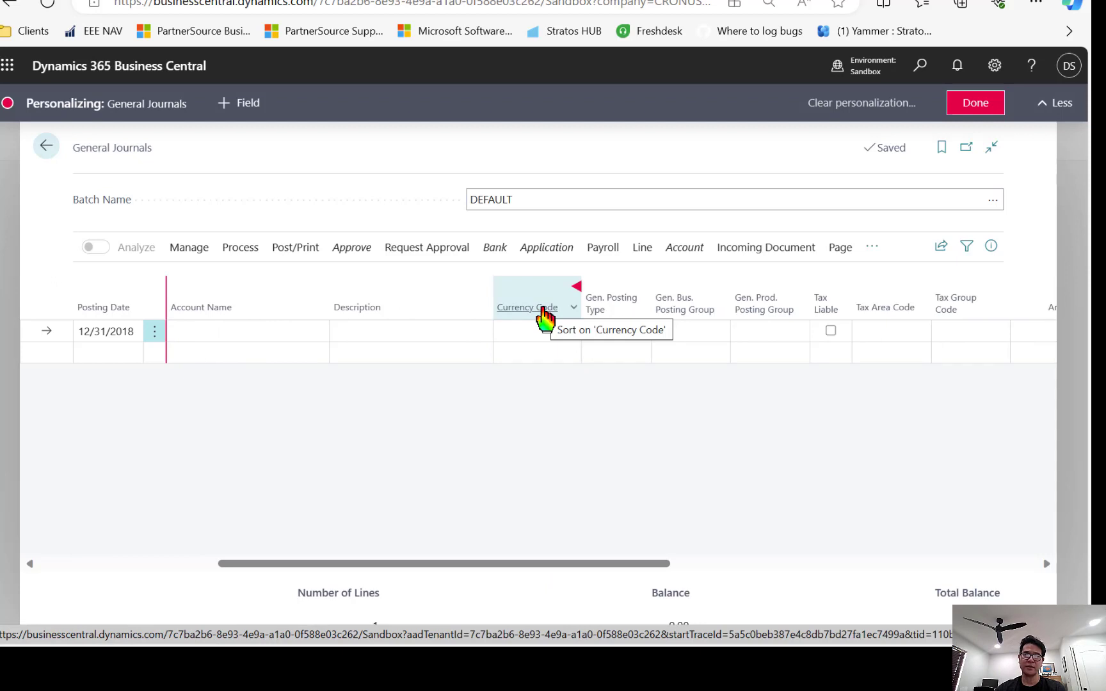
Hide the Currency Code and Gen. Posting Type columns.
click(578, 287)
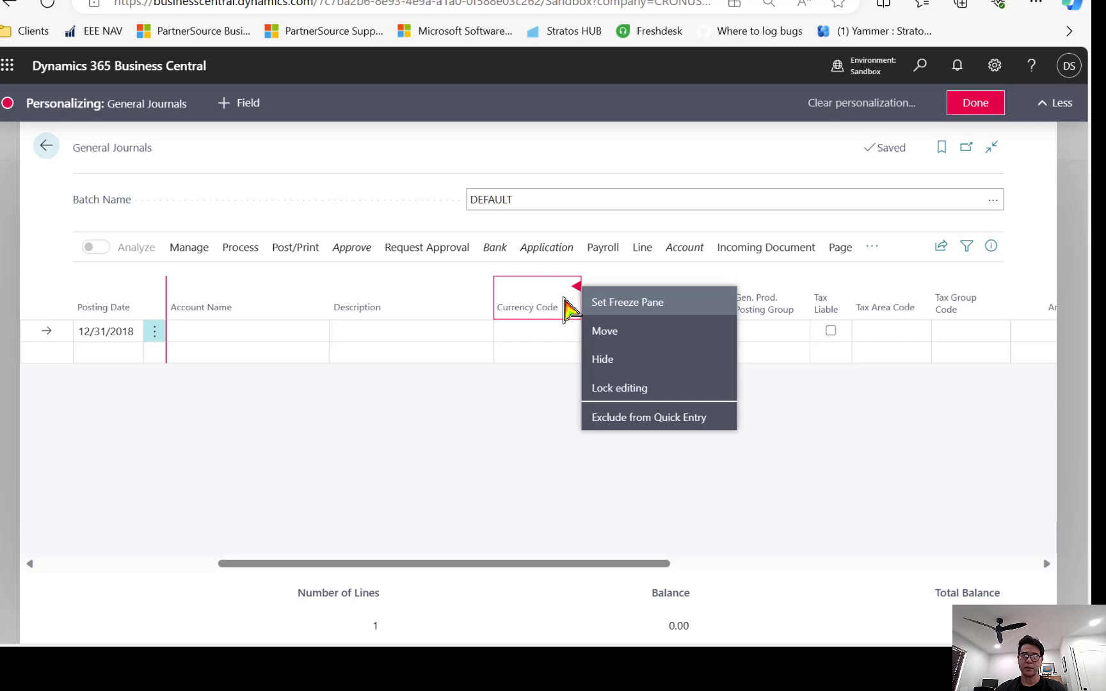
click(605, 360)
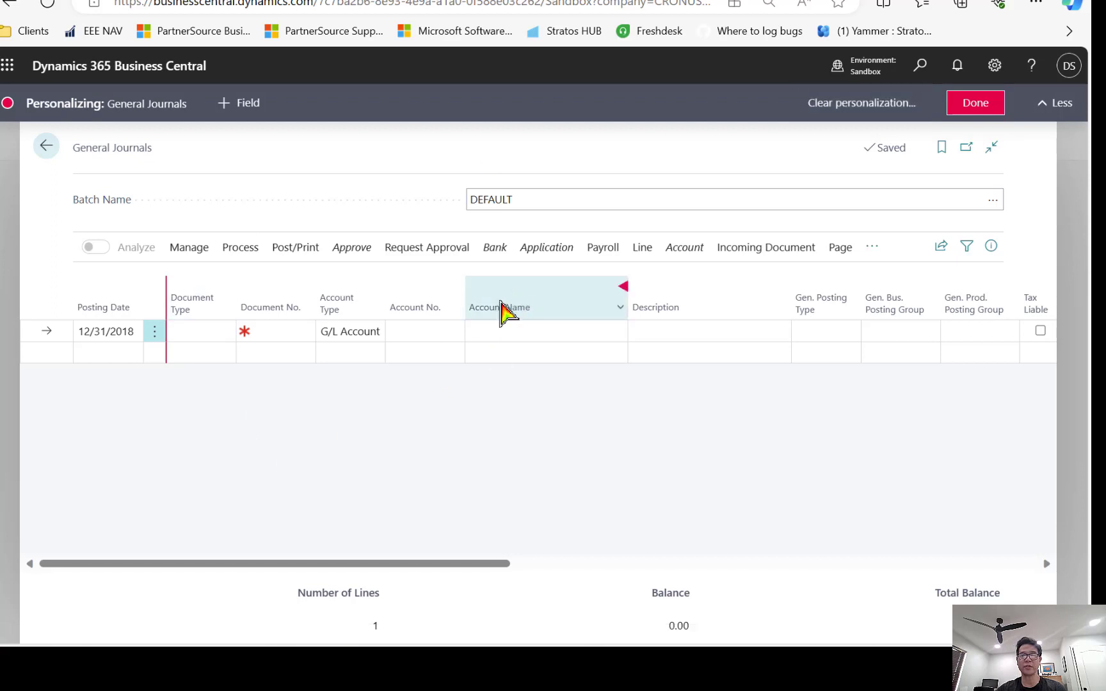
drag(528, 563, 656, 565)
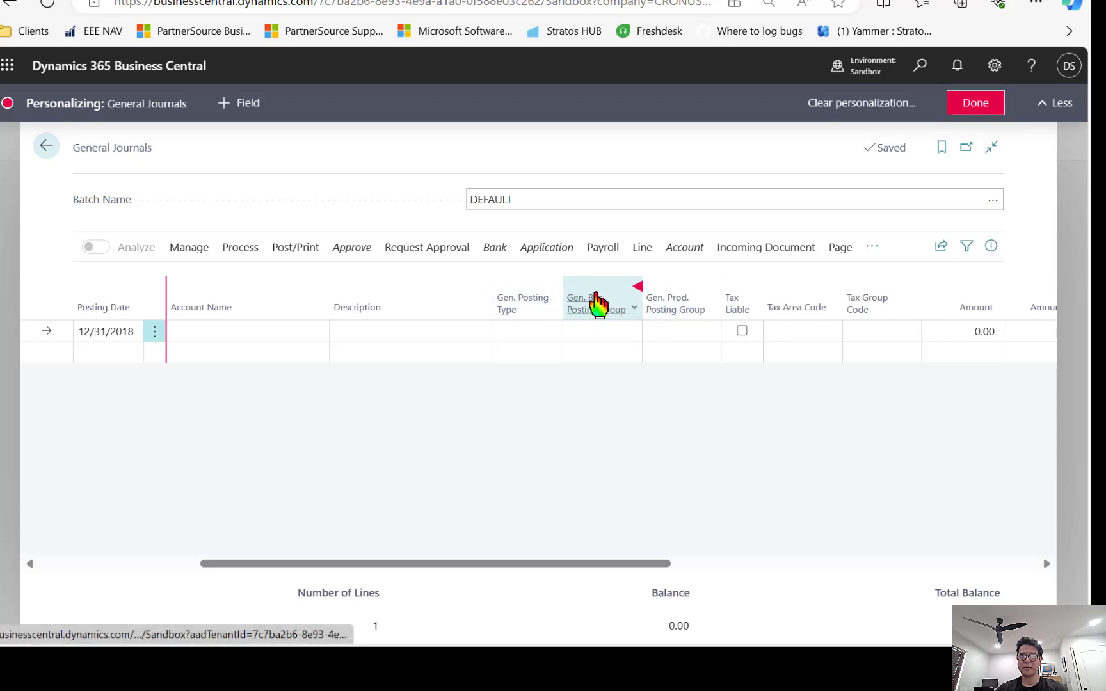
click(559, 287)
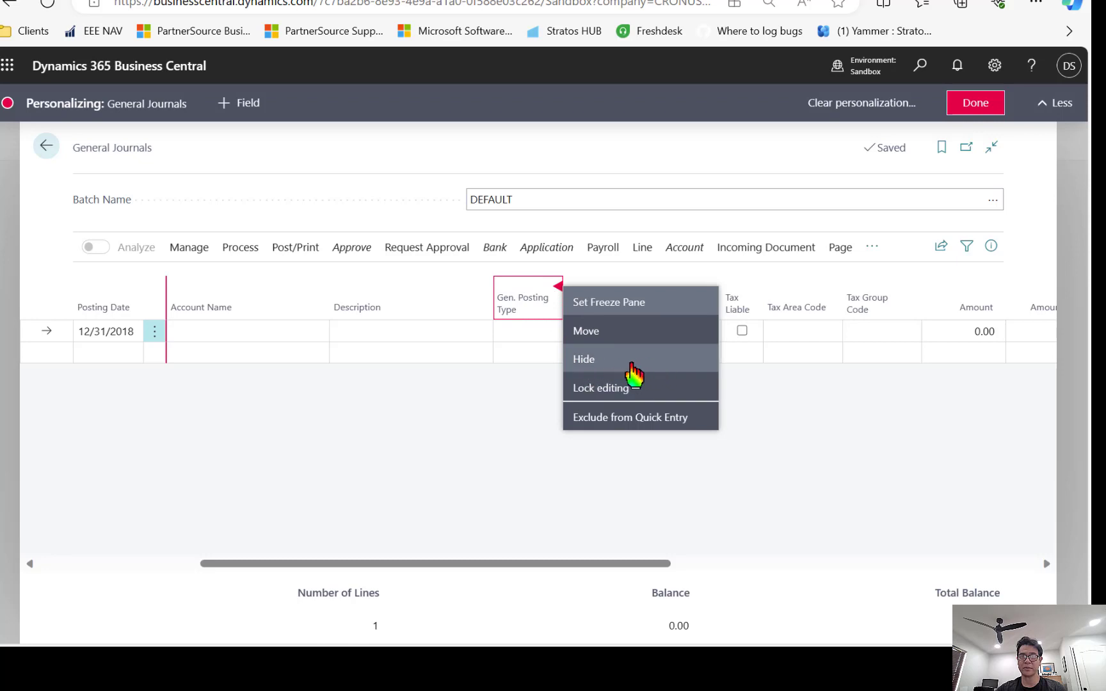
click(633, 365)
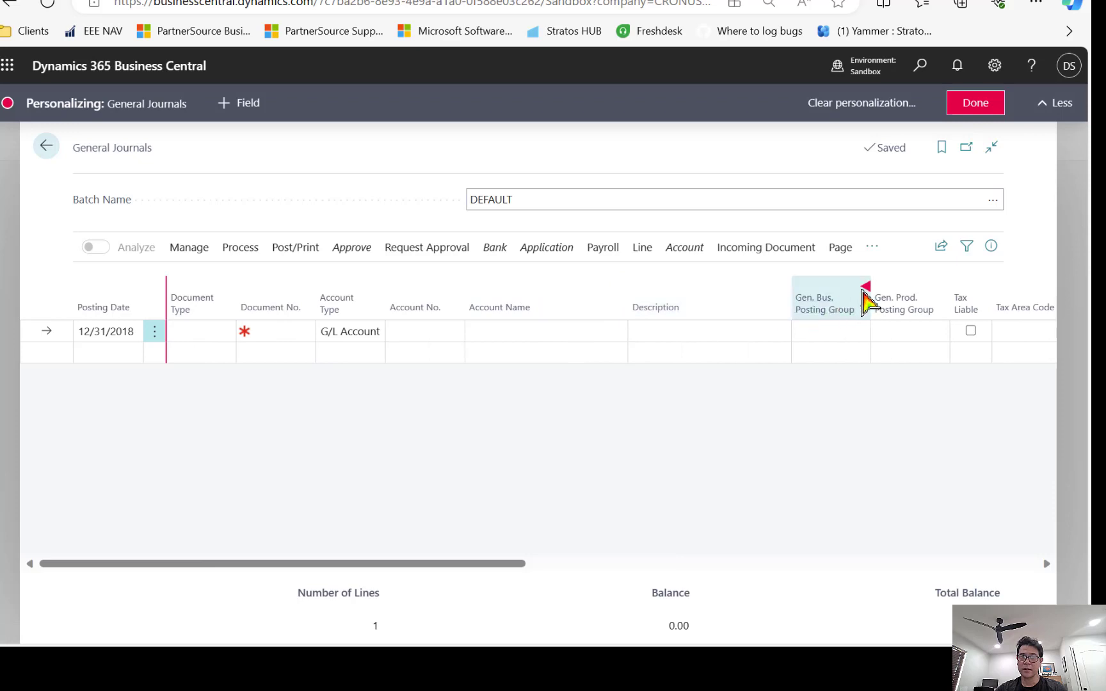
Hide the Gen. Bus. Posting Group, Gen. Prod. Posting Group and Amount columns, then finish personalizing.
click(865, 288)
click(889, 358)
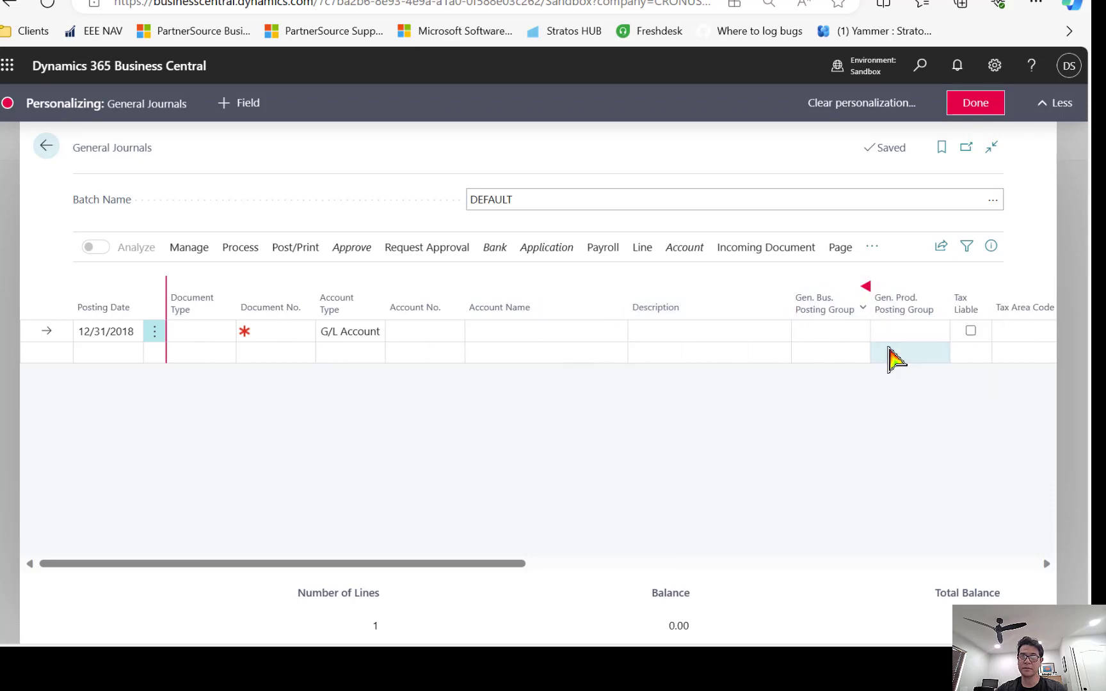
click(866, 287)
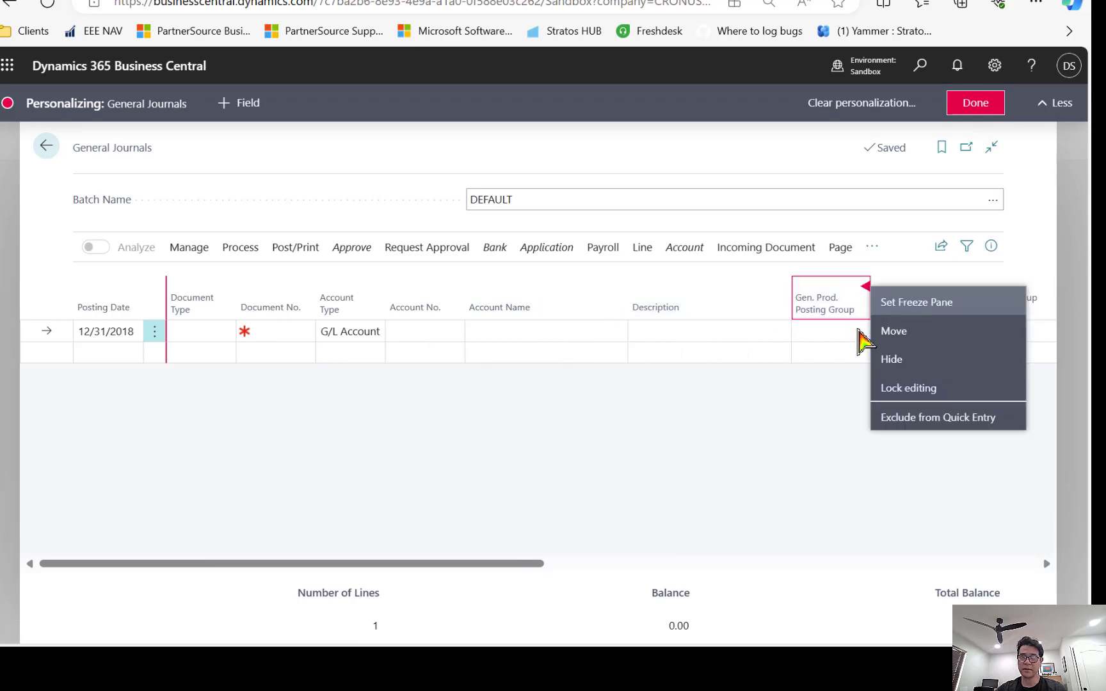
click(889, 359)
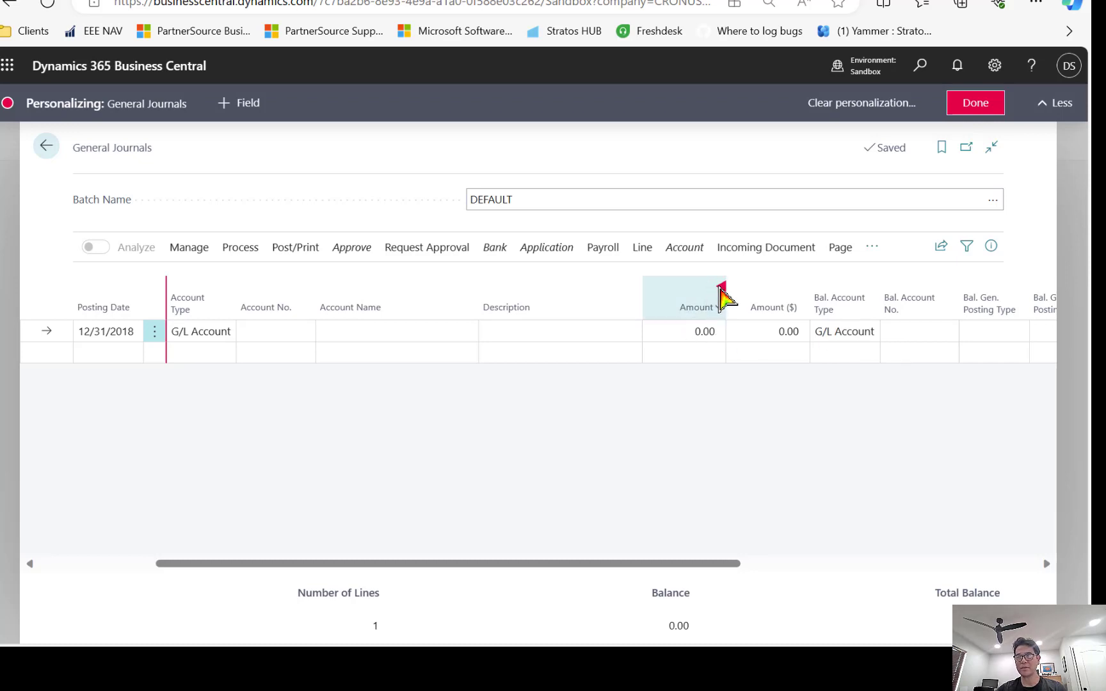
click(722, 287)
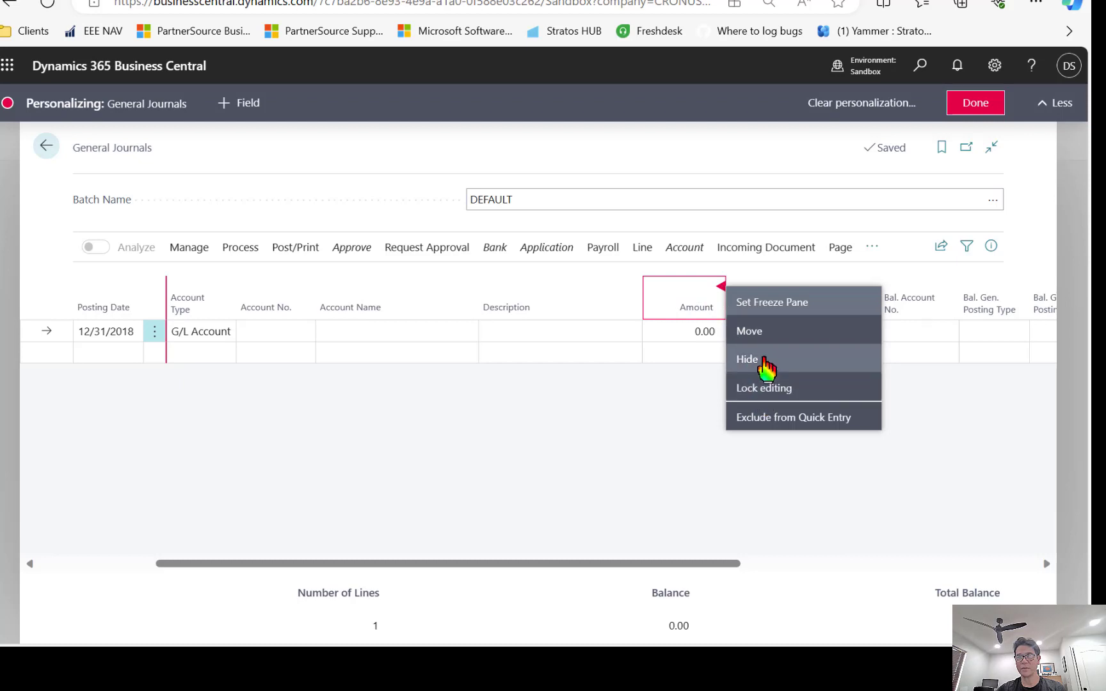
click(765, 360)
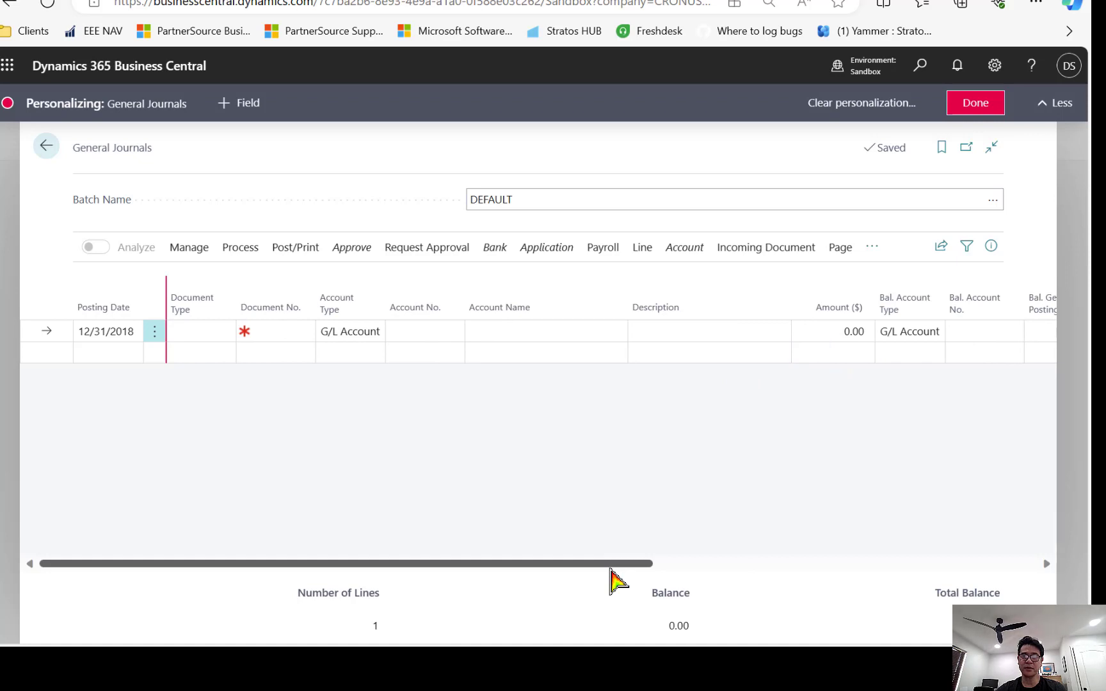
click(973, 104)
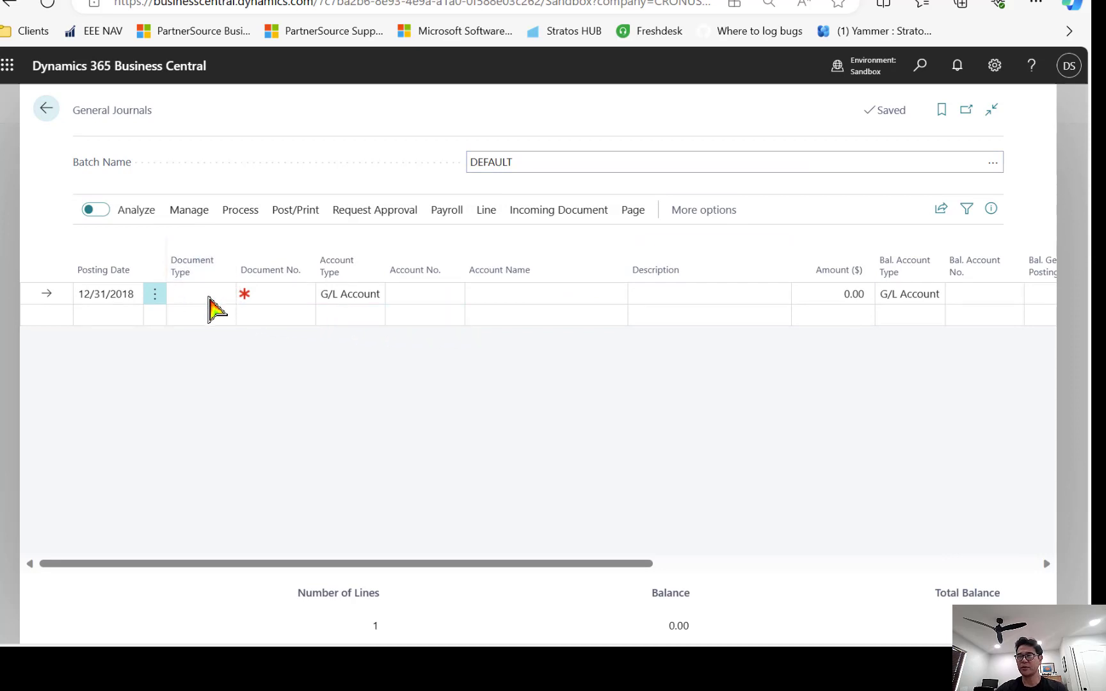
Review the Document Type choices without changing them, then start personalizing the General Journal page.
click(210, 297)
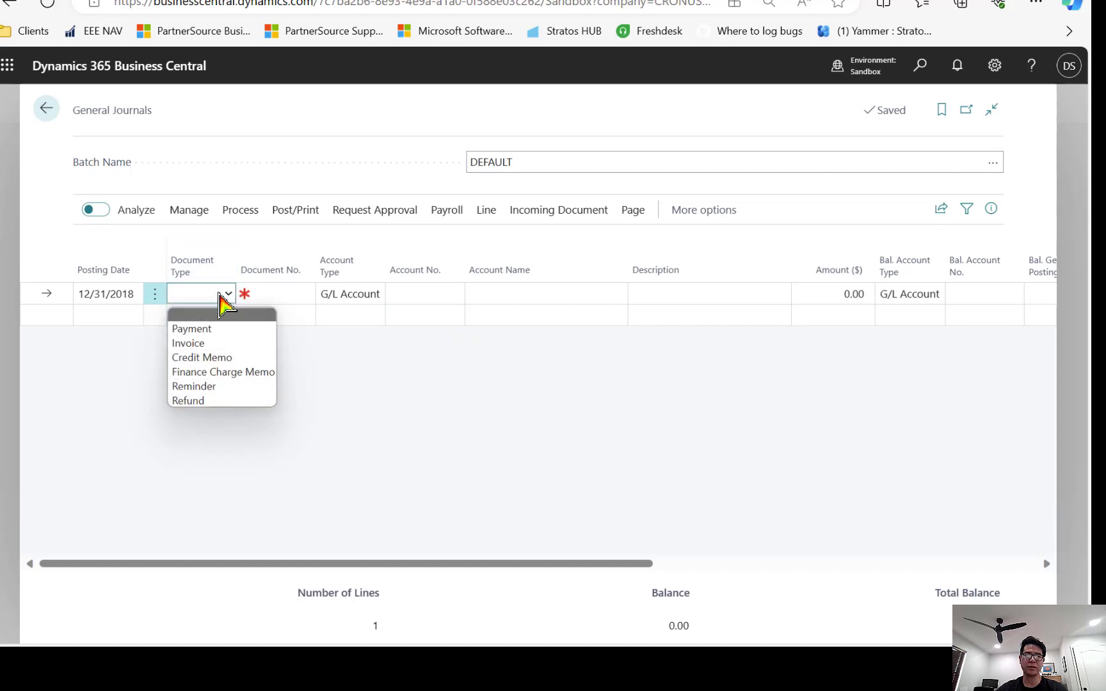
click(228, 294)
click(994, 66)
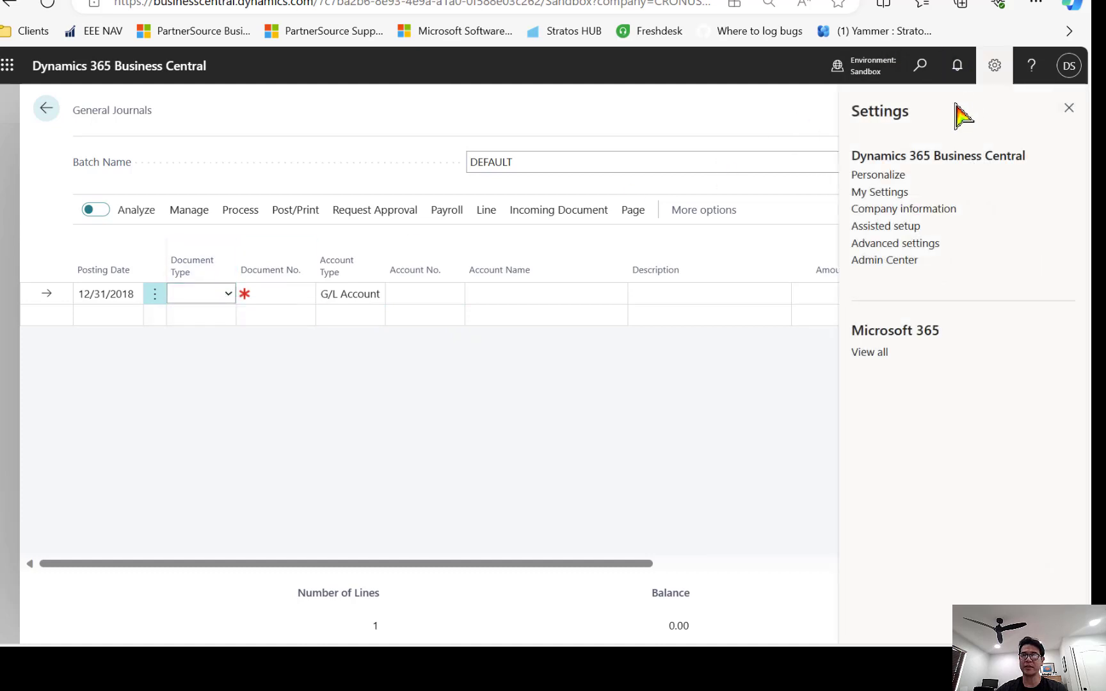
click(891, 176)
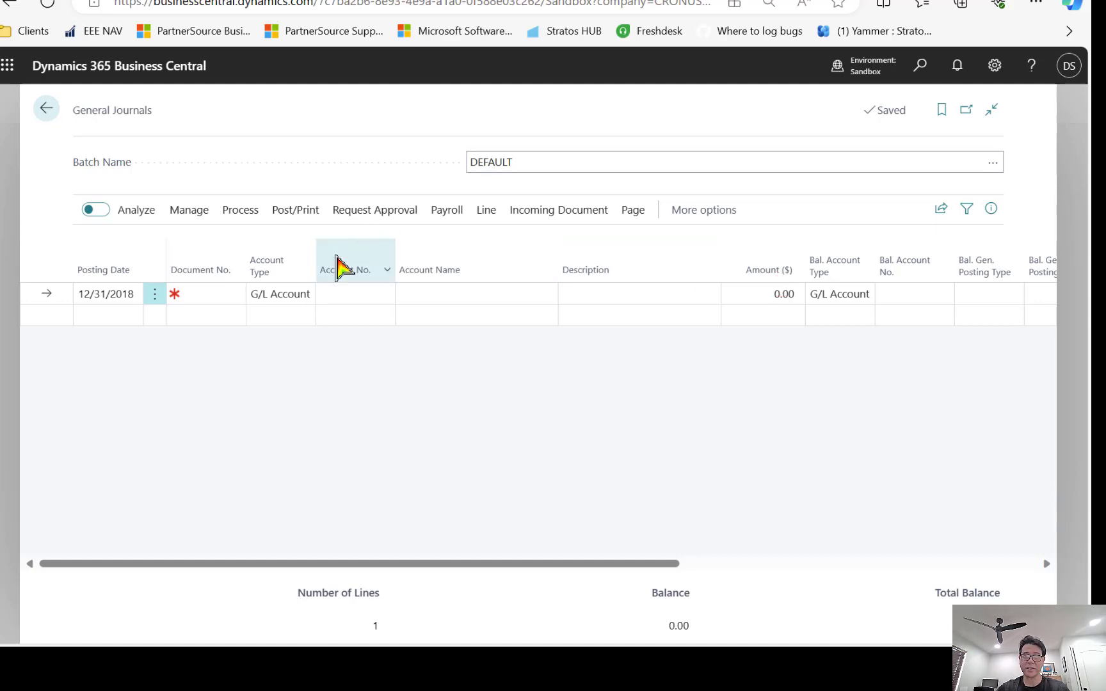
Select the 12/31/2018 General Journal line with Select More and copy it.
click(205, 295)
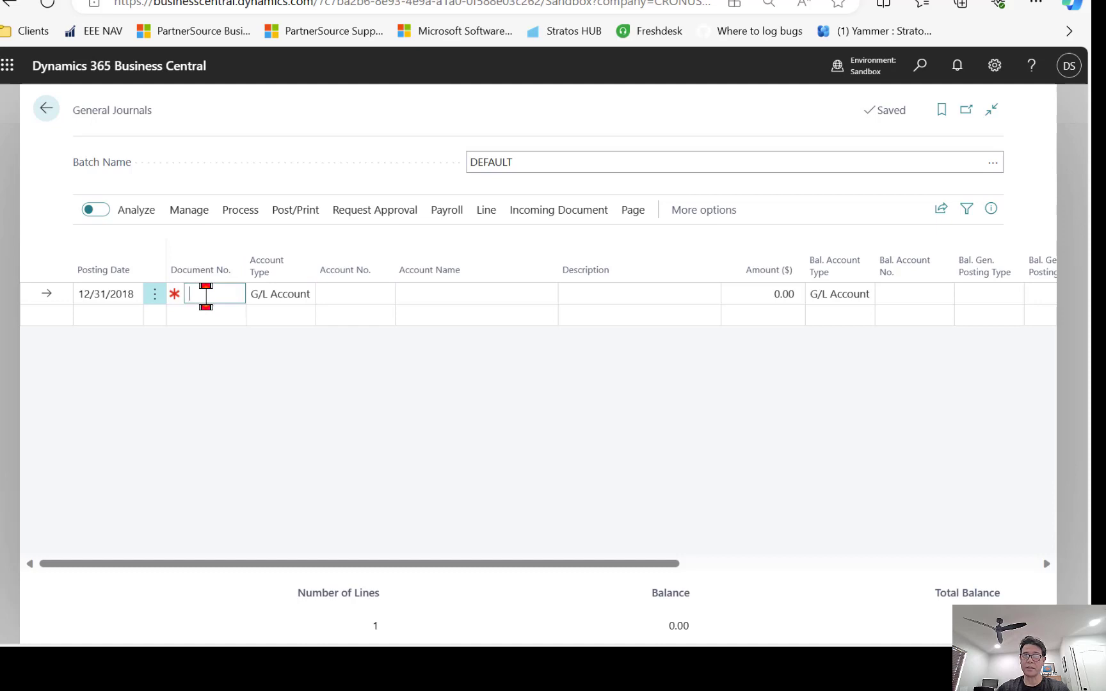
click(941, 210)
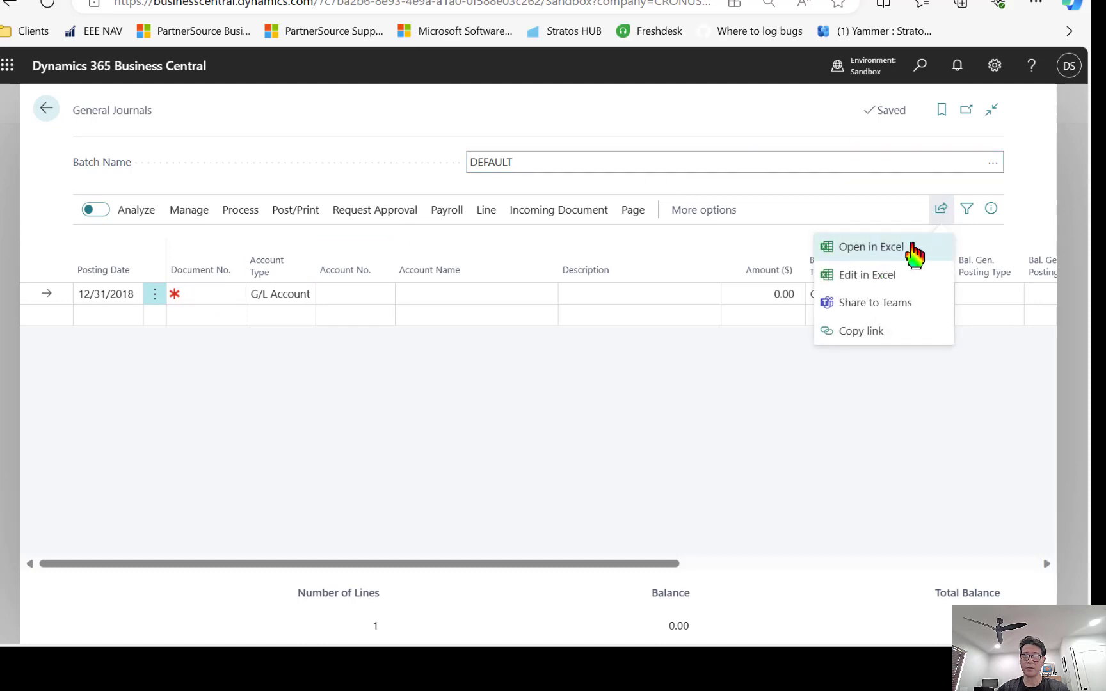
click(155, 298)
click(136, 379)
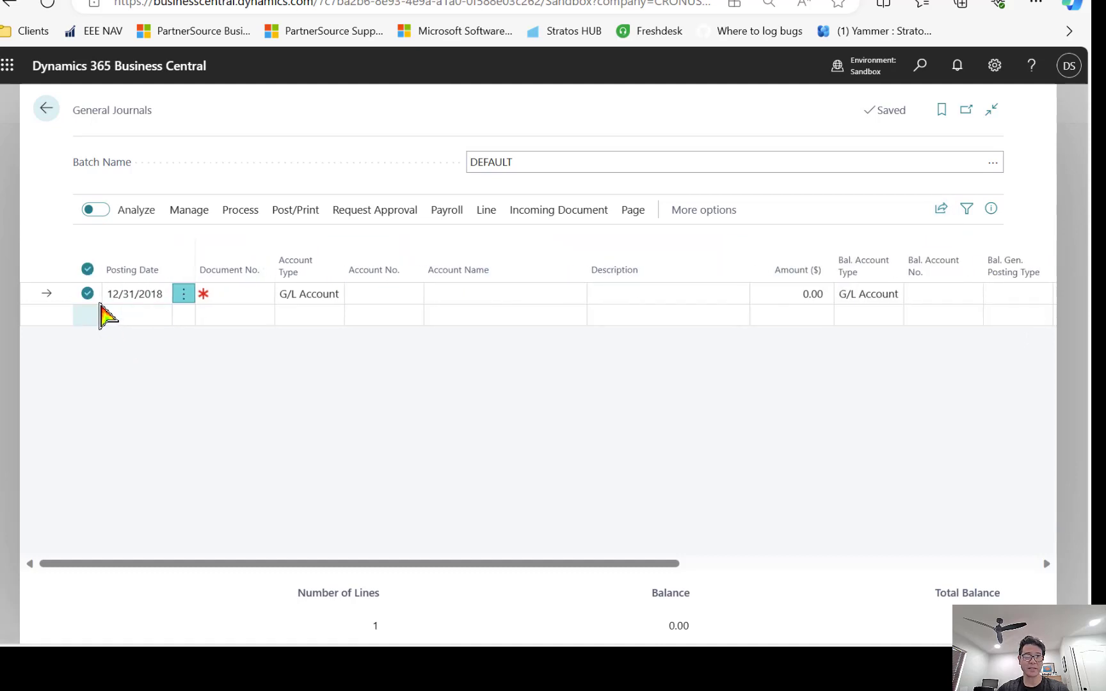
key(ctrl+c)
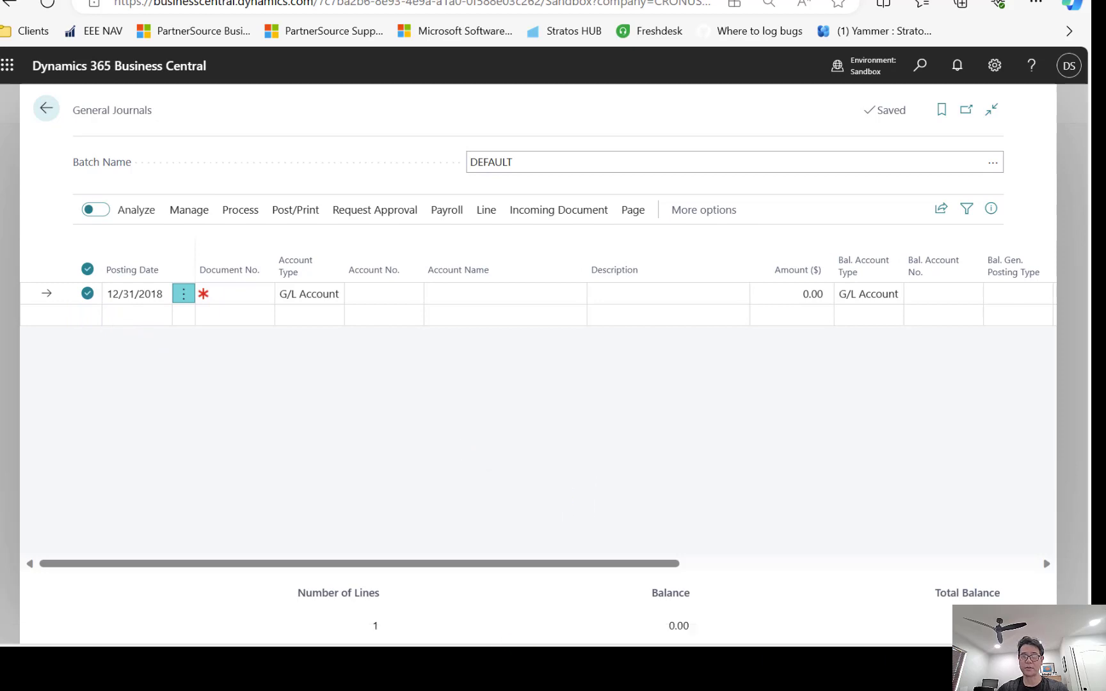
Paste the copied journal row into an Excel sheet and widen column A for the posting date.
key(super)
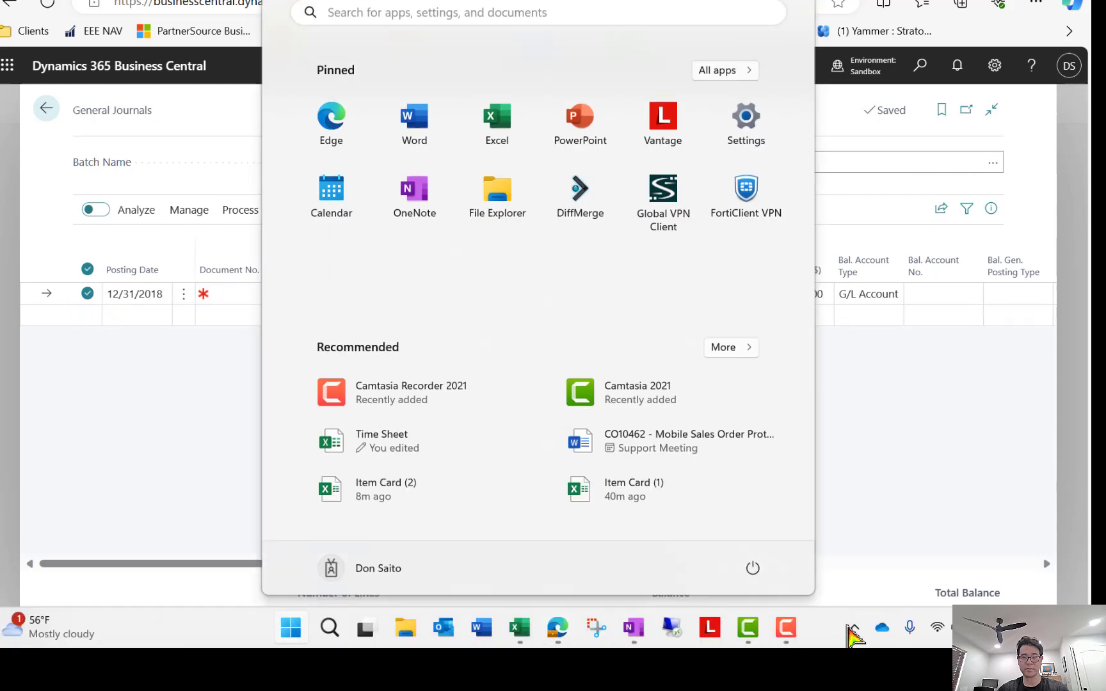
click(530, 627)
click(641, 250)
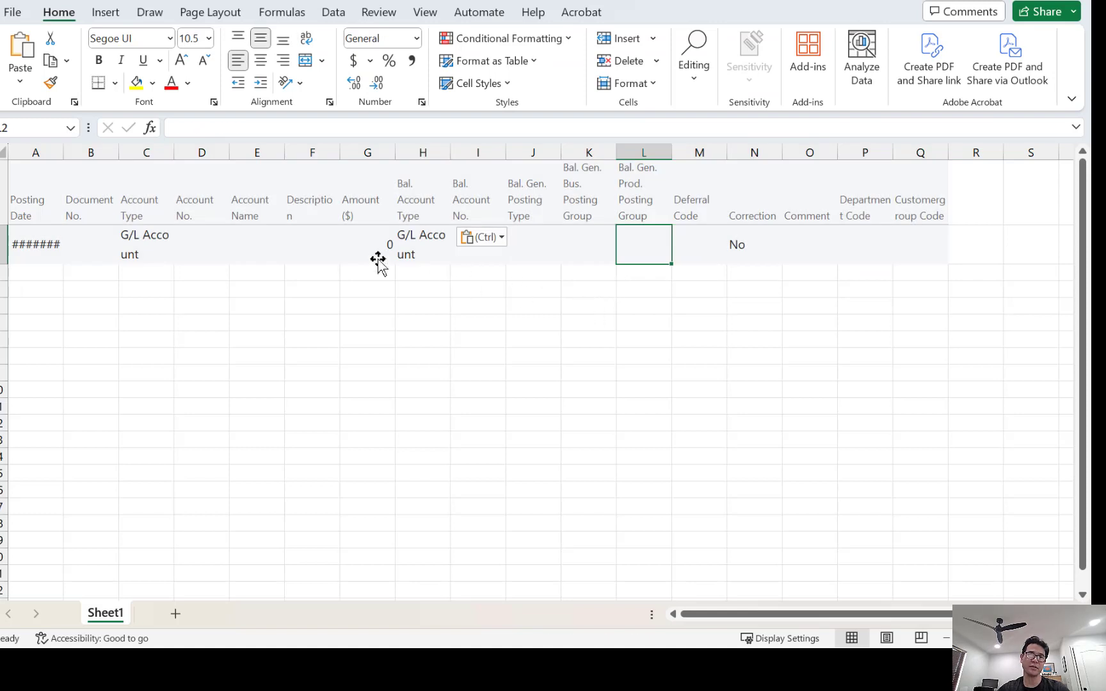
drag(63, 152, 116, 153)
Widen column C to fit G/L Account and locate the Account No. and Amount ($) columns.
drag(243, 154, 293, 169)
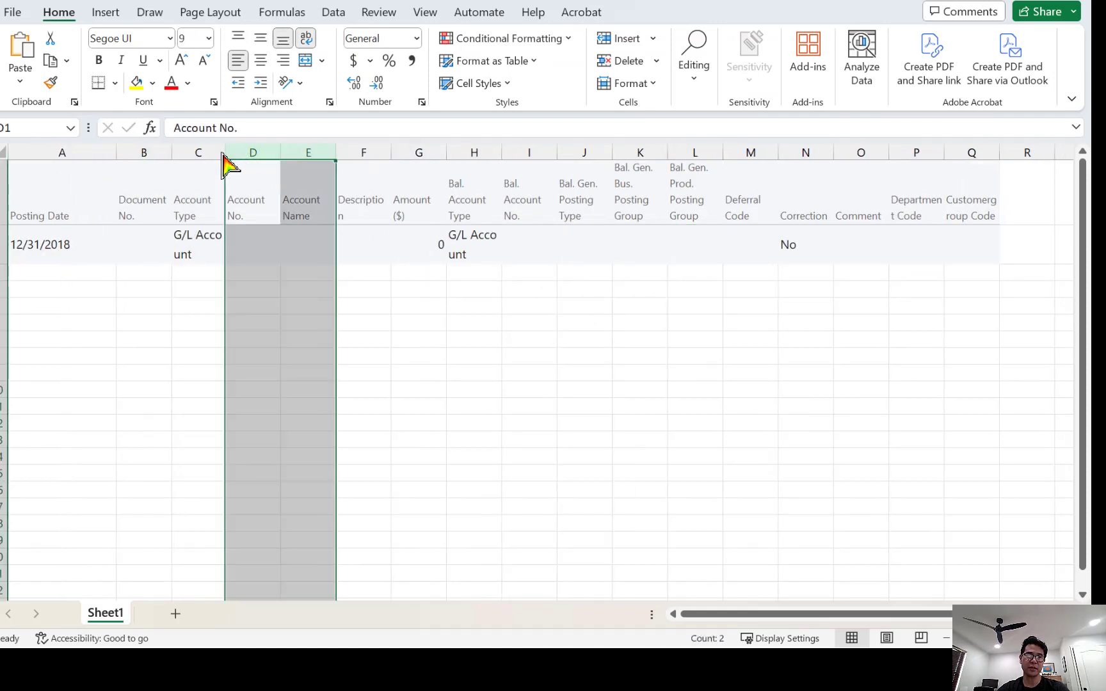
drag(226, 155, 263, 157)
click(306, 250)
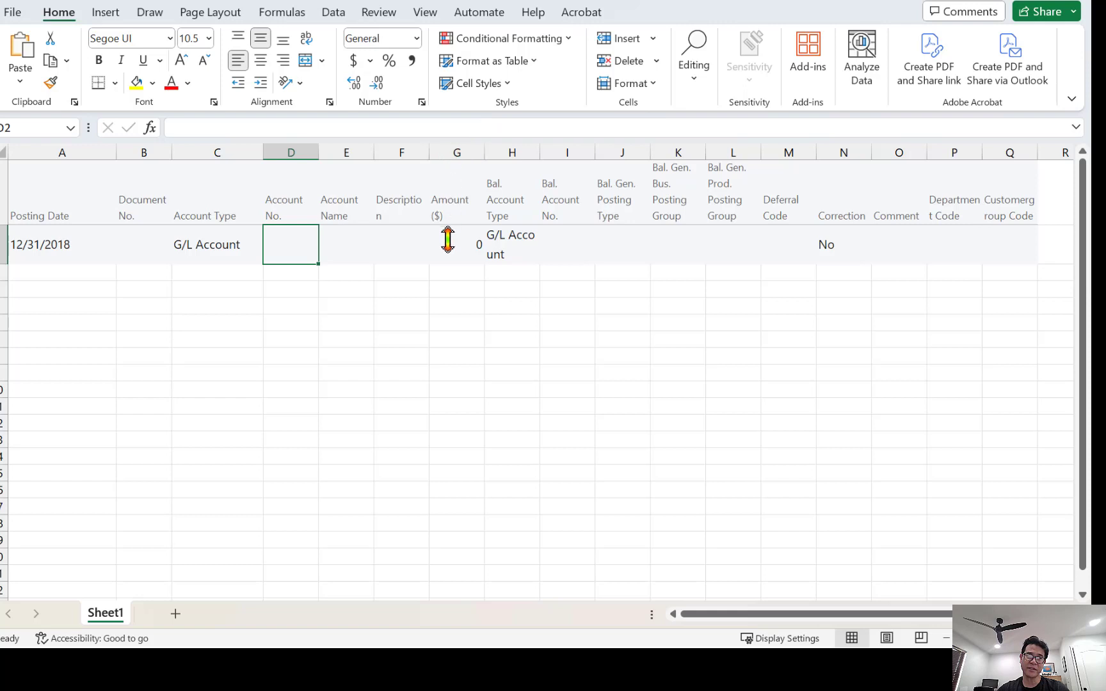
click(448, 267)
click(448, 216)
click(462, 154)
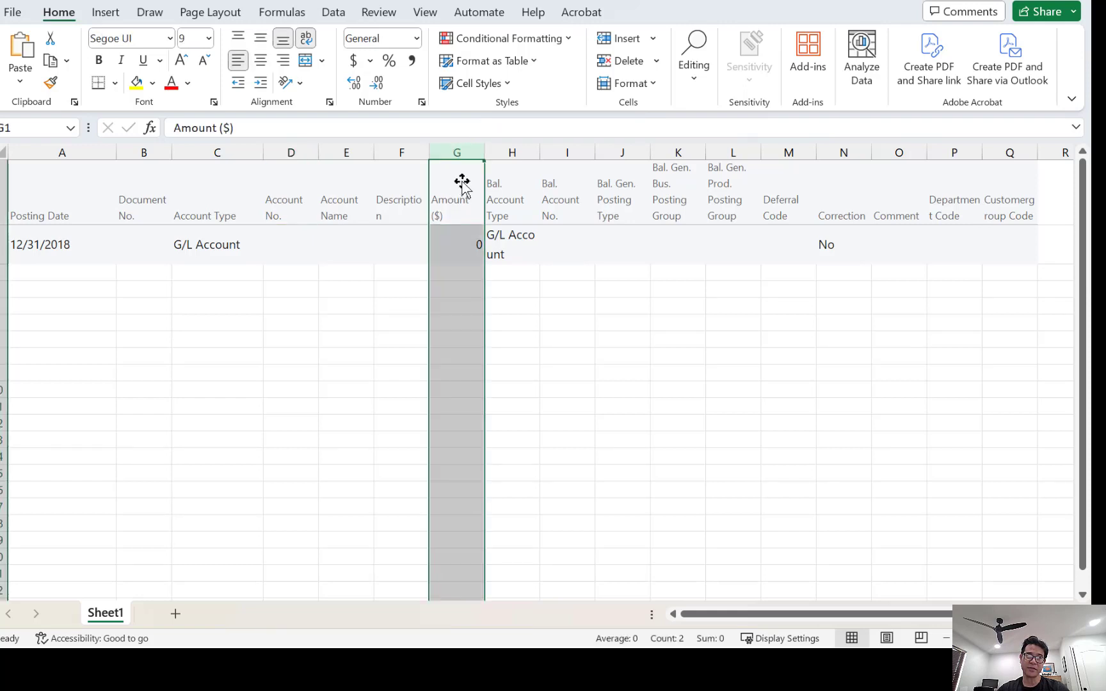
Delete columns H through R, from Bal. Account Type onward, and widen Account No. and Account Name.
click(503, 220)
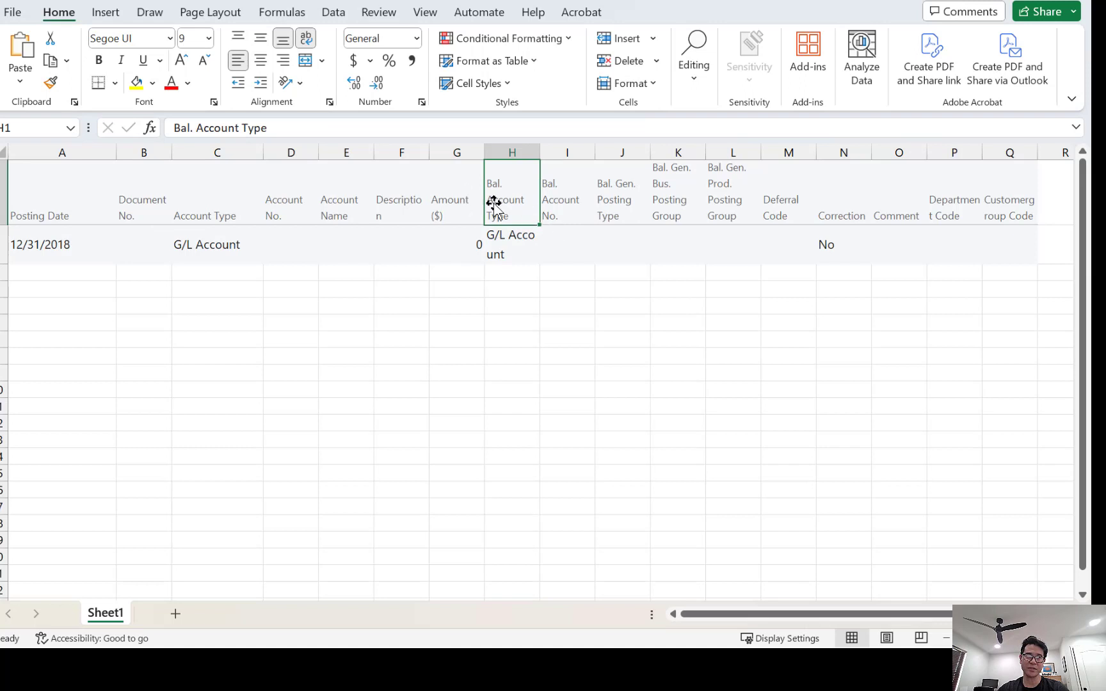
drag(506, 153, 1053, 170)
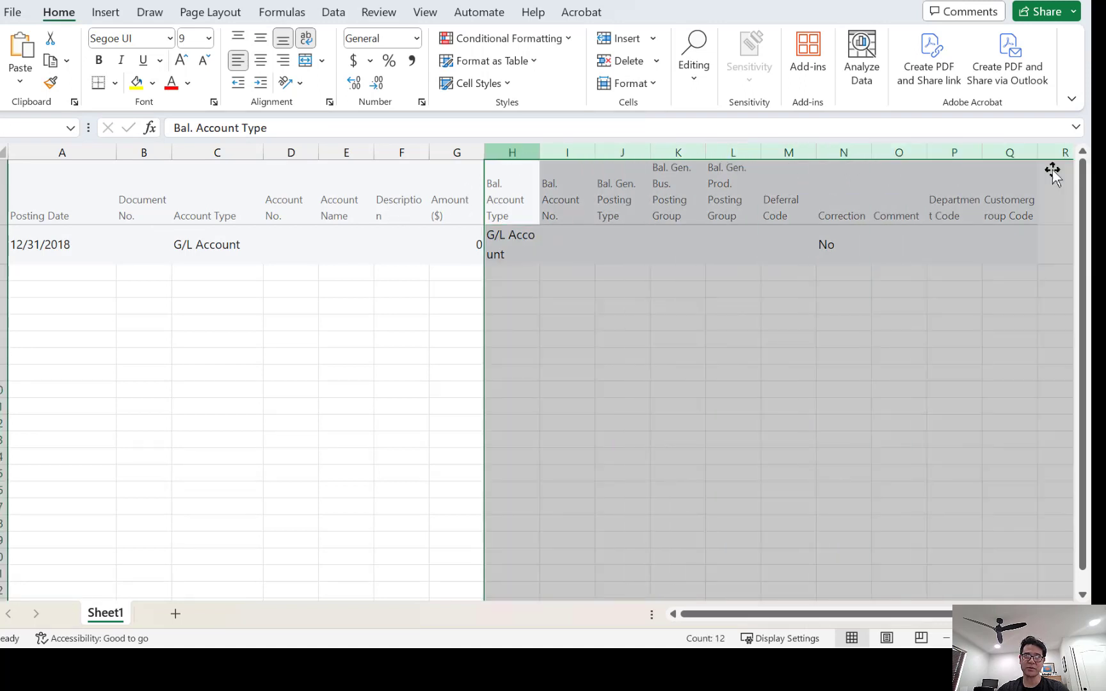
right_click(843, 258)
click(891, 454)
click(624, 338)
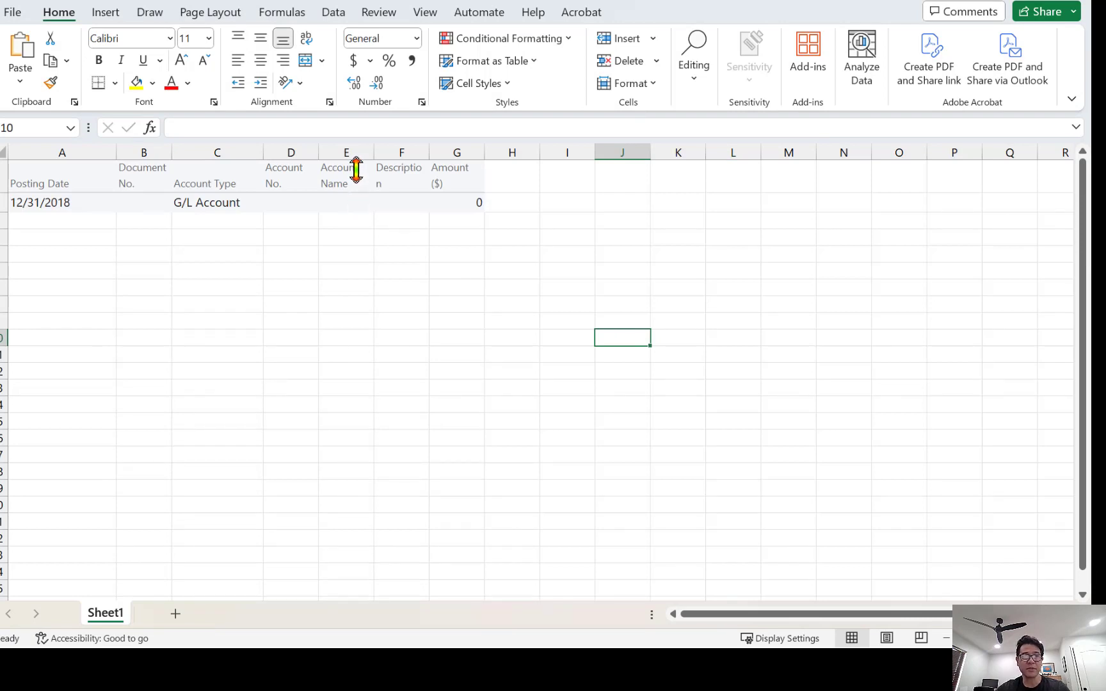
drag(319, 152, 579, 156)
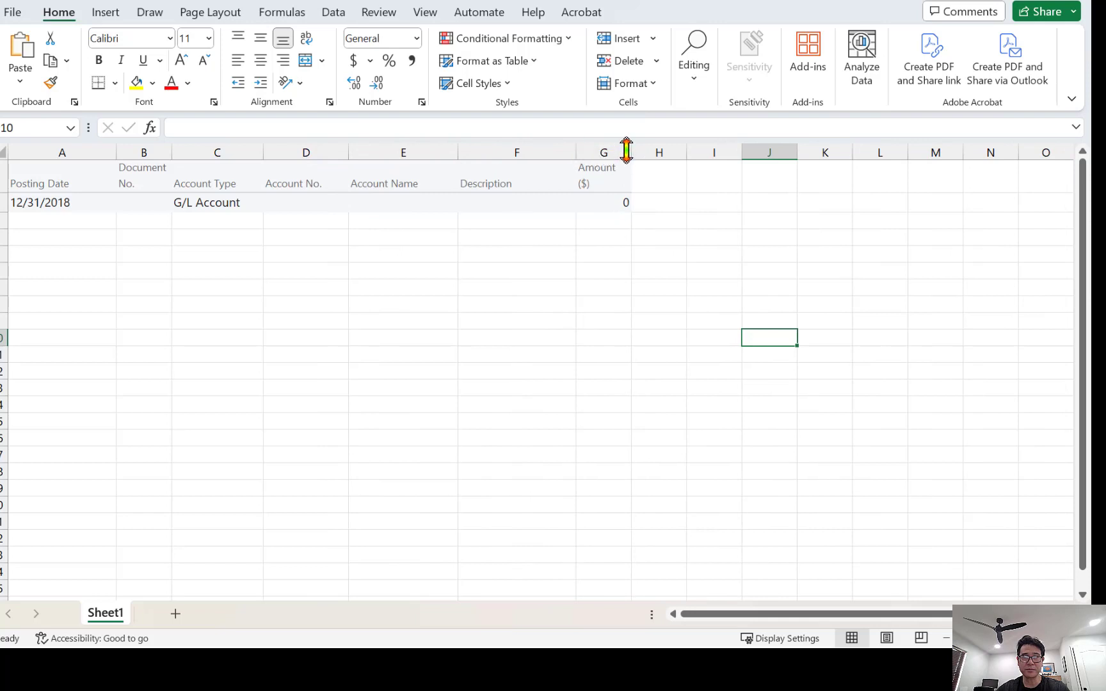
Widen the Amount ($) column and enter posting date 12/28/2023 and document number YE2023.
drag(631, 153, 742, 154)
click(166, 207)
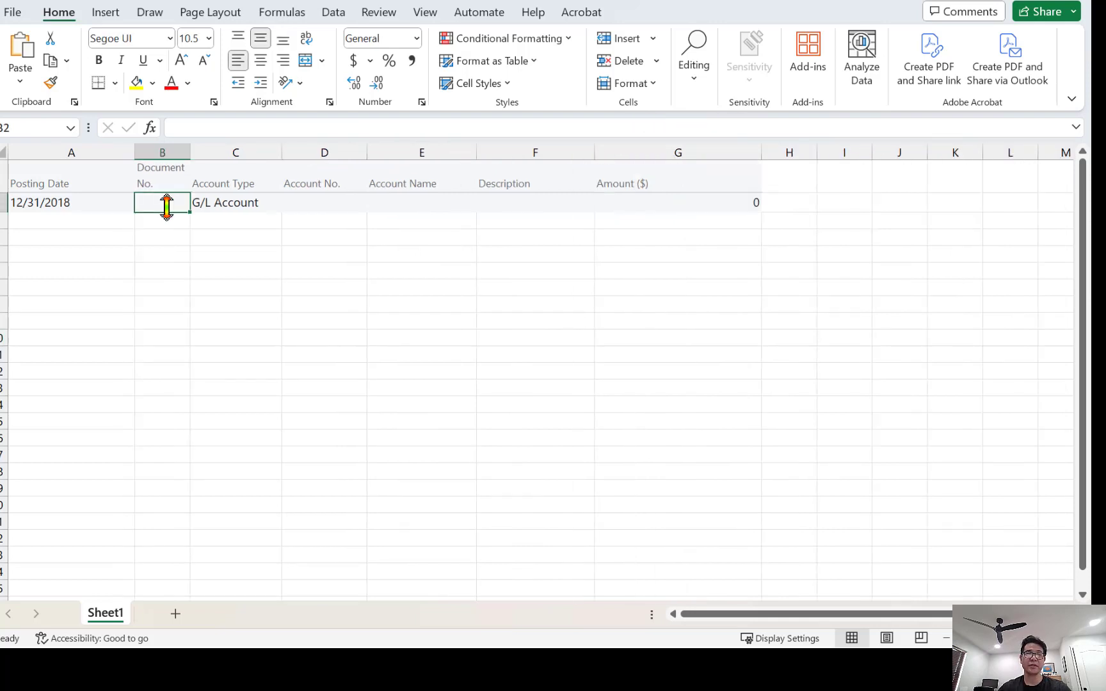
key(Left)
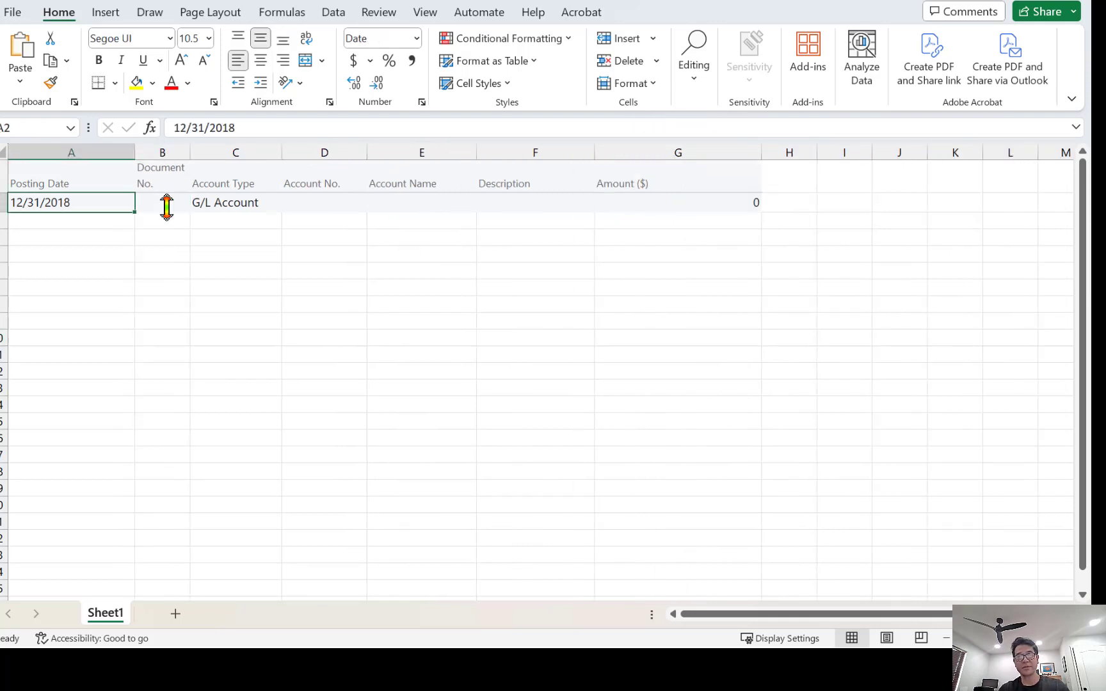
text(12/28/2023)
key(Tab)
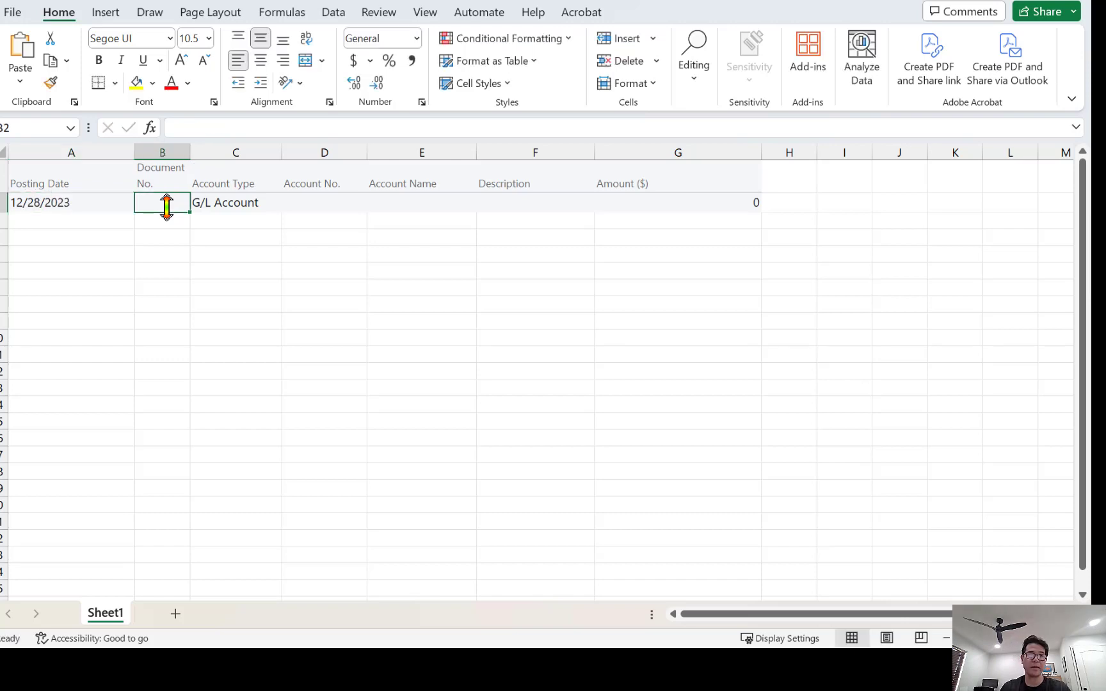
text(YE2023)
key(Tab)
key(Tab)
Fill in account 60500, description YE2023 and amount 1000, then select the whole line A2:G2.
text(605)
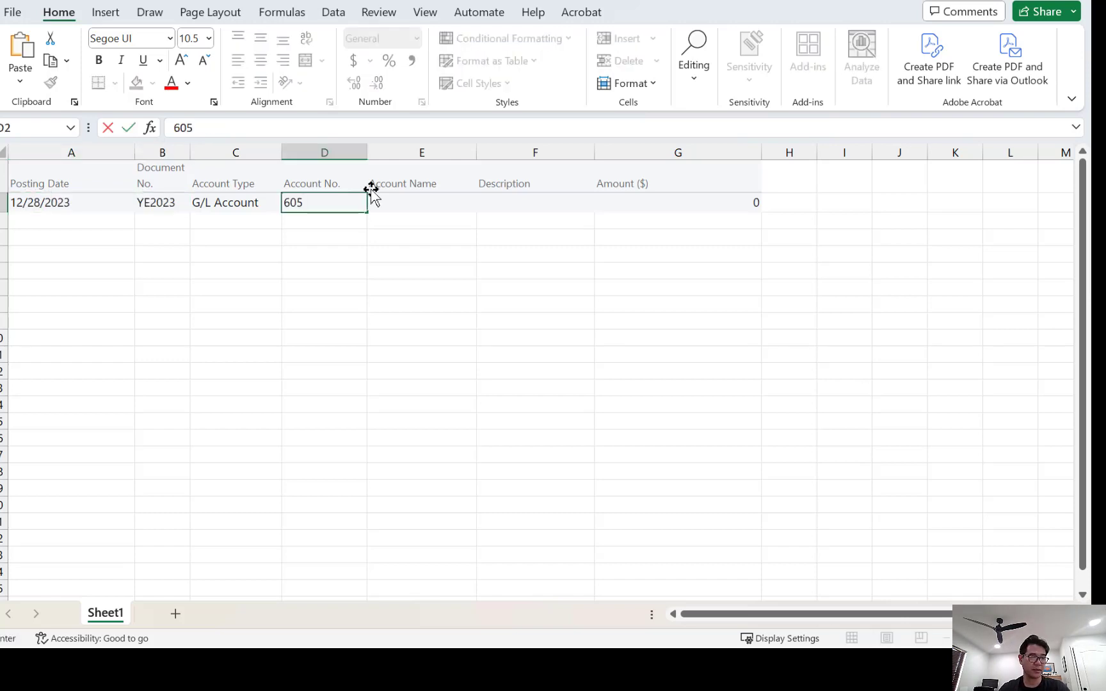
text(00)
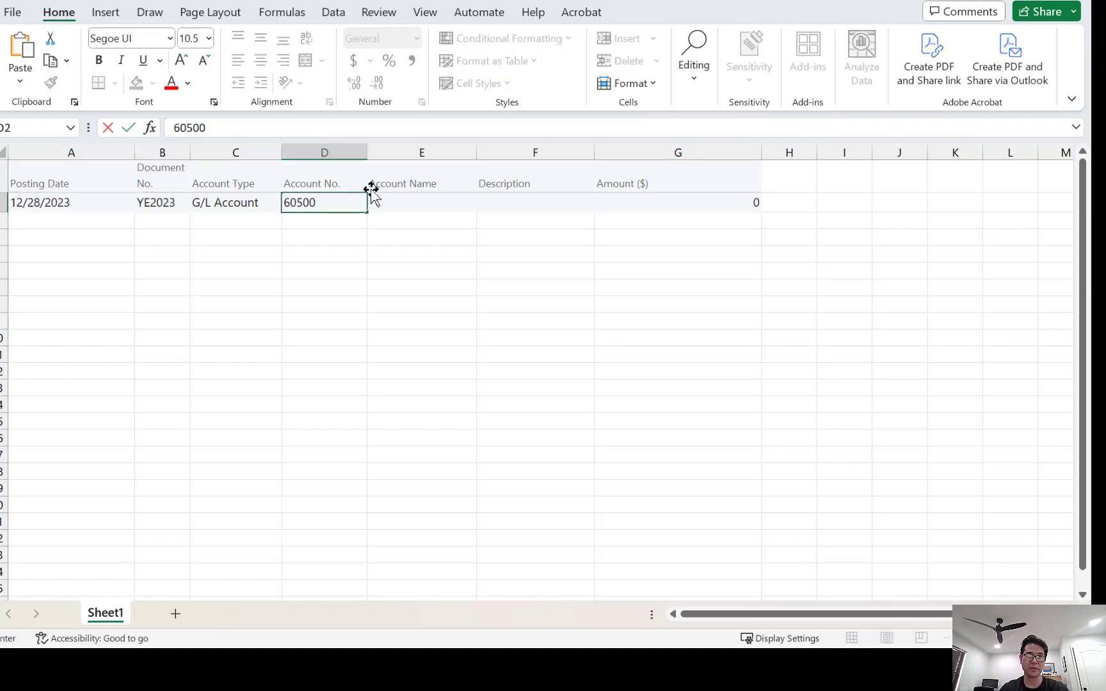
key(Tab)
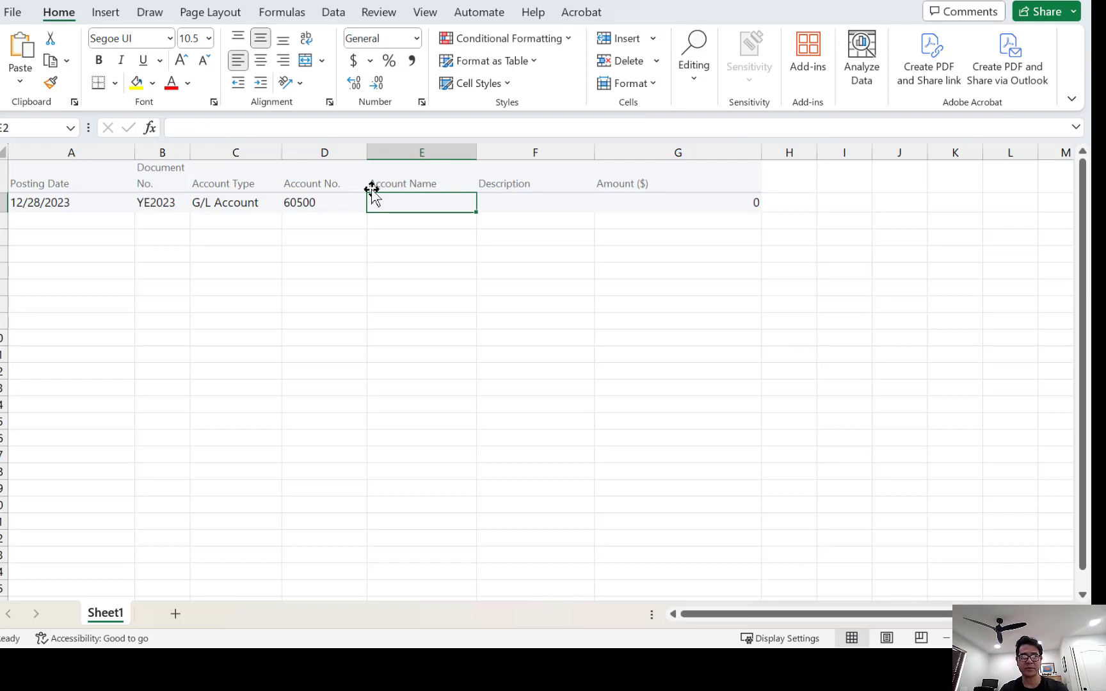
key(Tab)
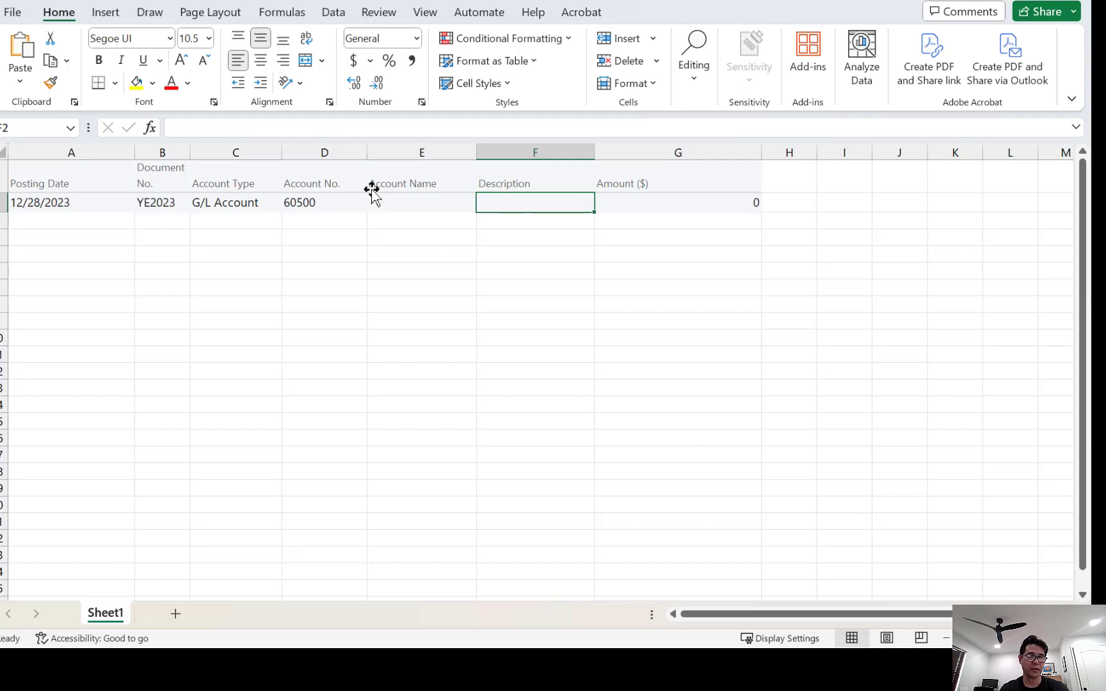
text(YE2)
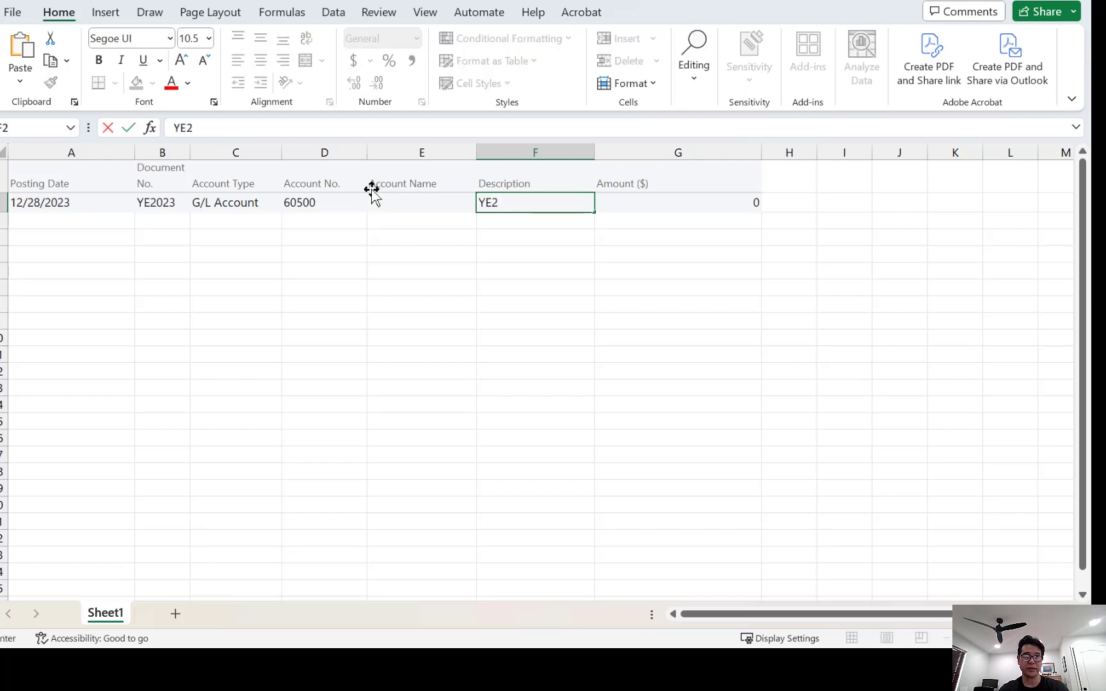
text(023)
key(Tab)
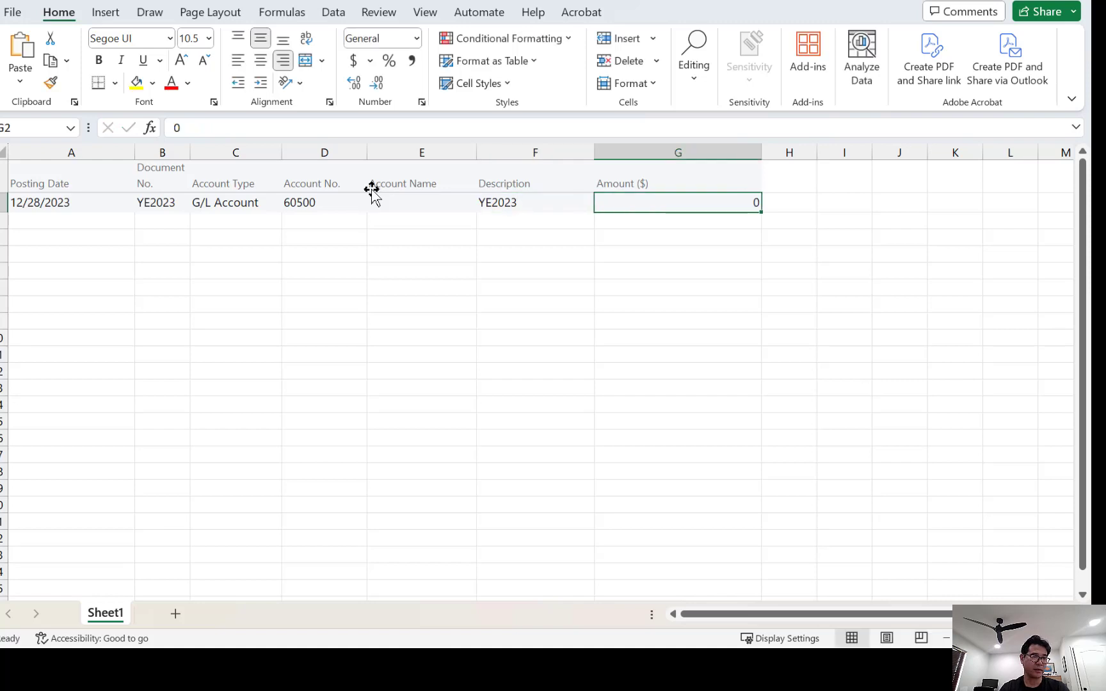
text(1000)
key(Home)
key(ctrl+shift+Right)
key(ctrl+shift+Right)
key(ctrl+shift+Right)
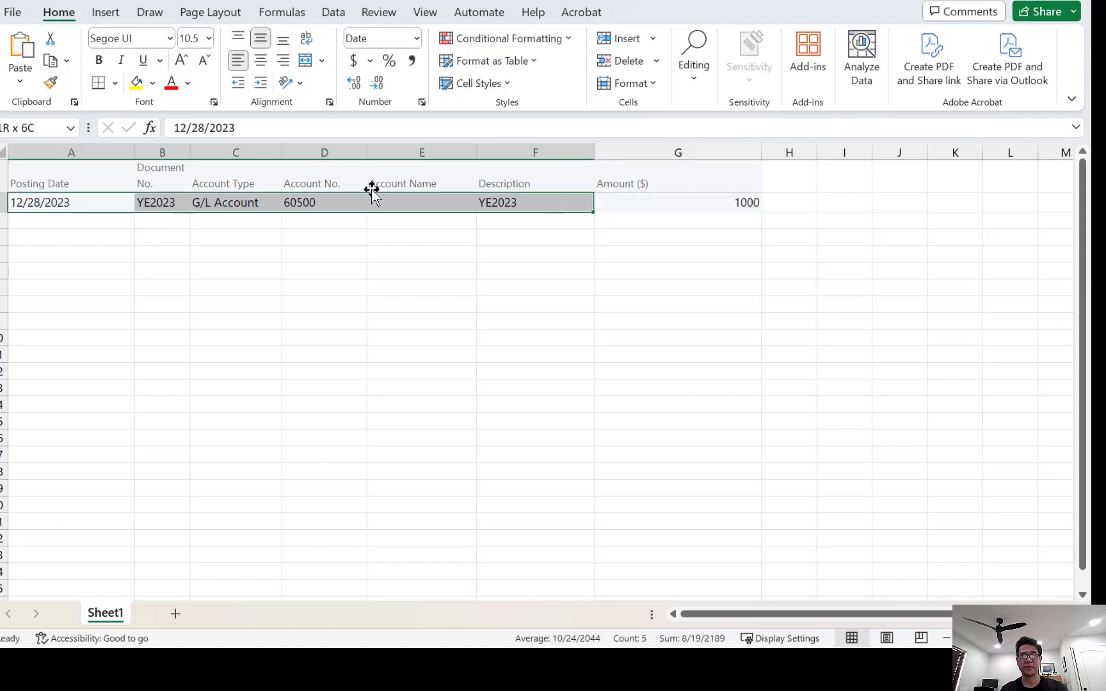
Duplicate the first journal line into rows 3 and 4.
key(ctrl+c)
key(Down)
key(ctrl+v)
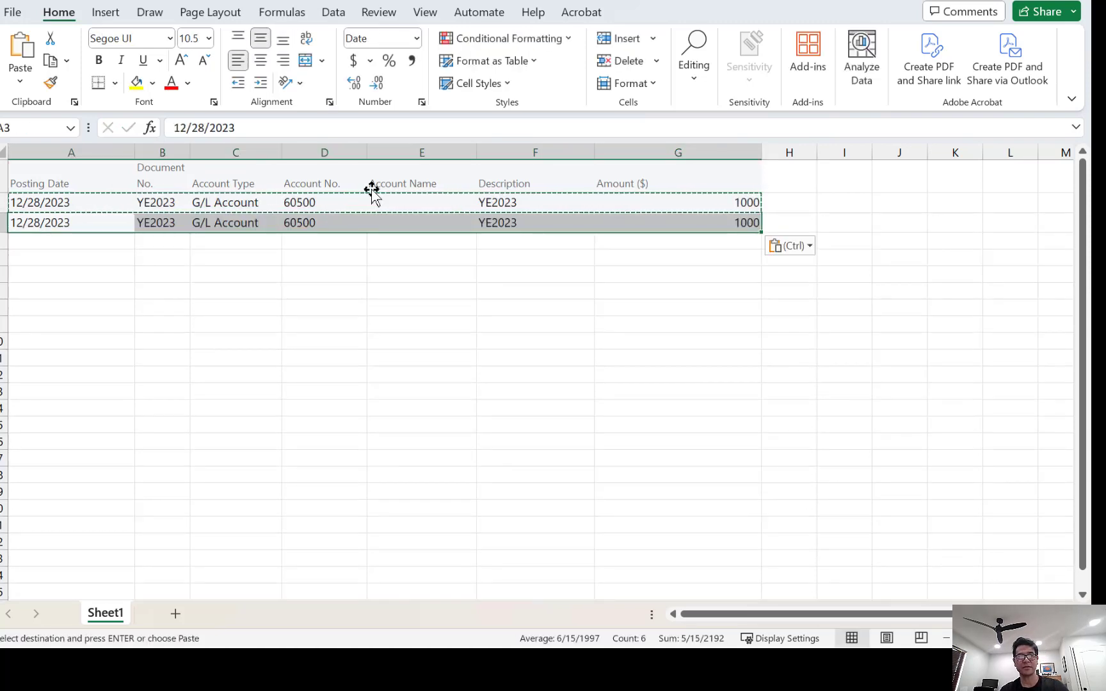
key(Down)
key(ctrl+v)
Change the second line's account to 60600, the third's to 60700 with amount -2000.
key(Up)
key(Right)
key(Right)
key(Right)
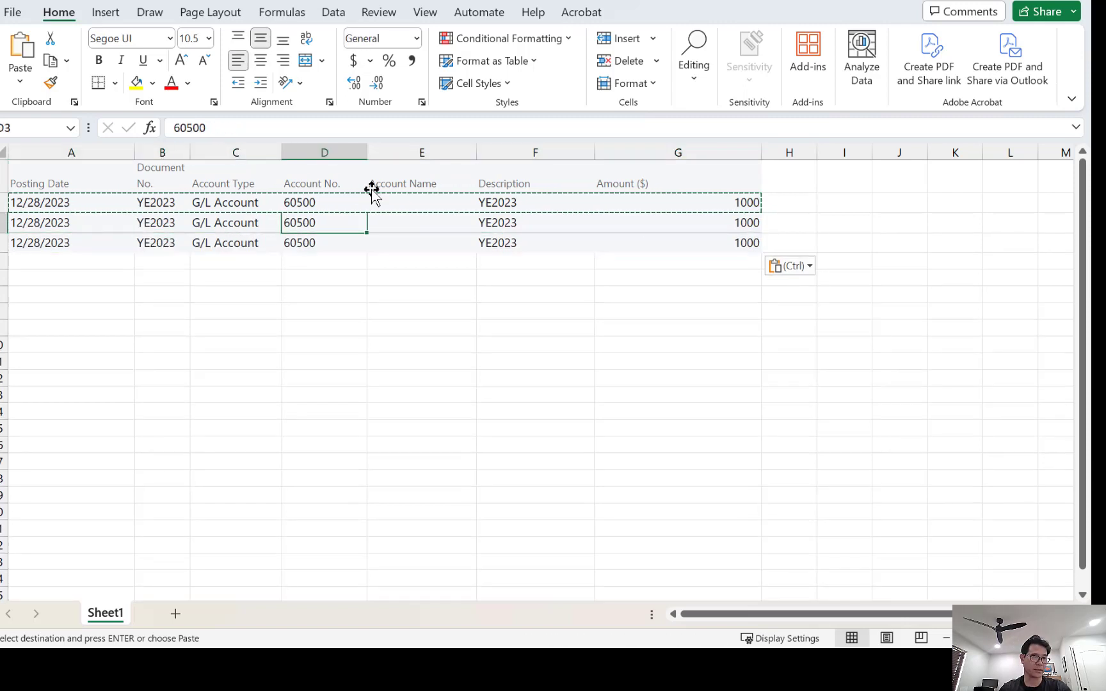
text(60600)
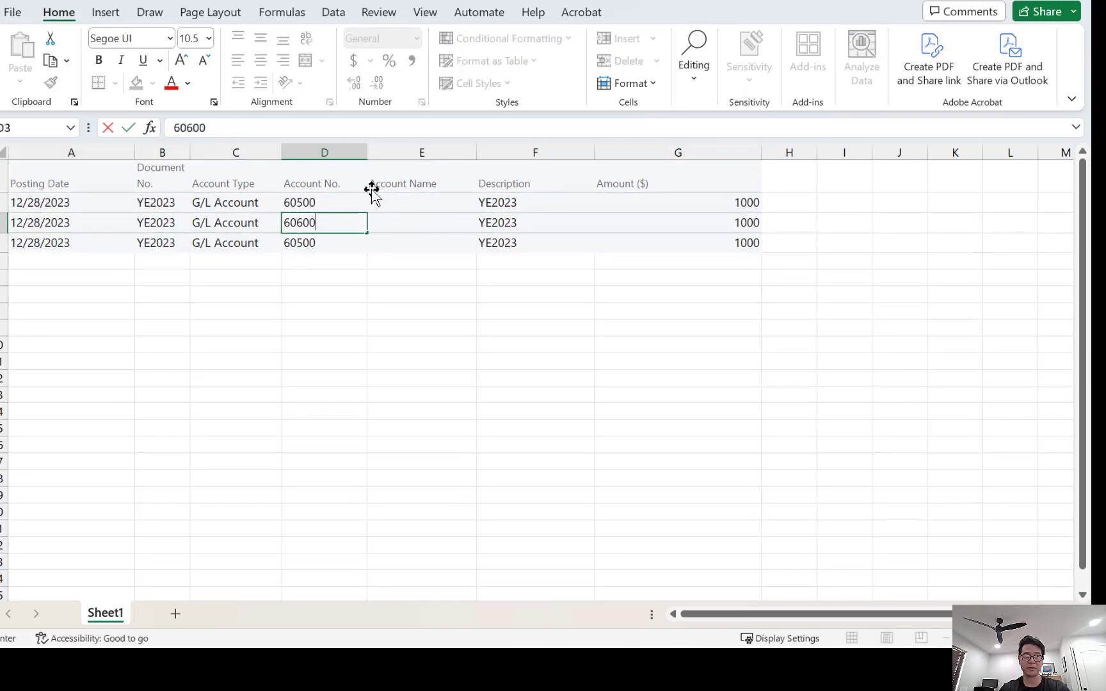
key(Return)
text(60700)
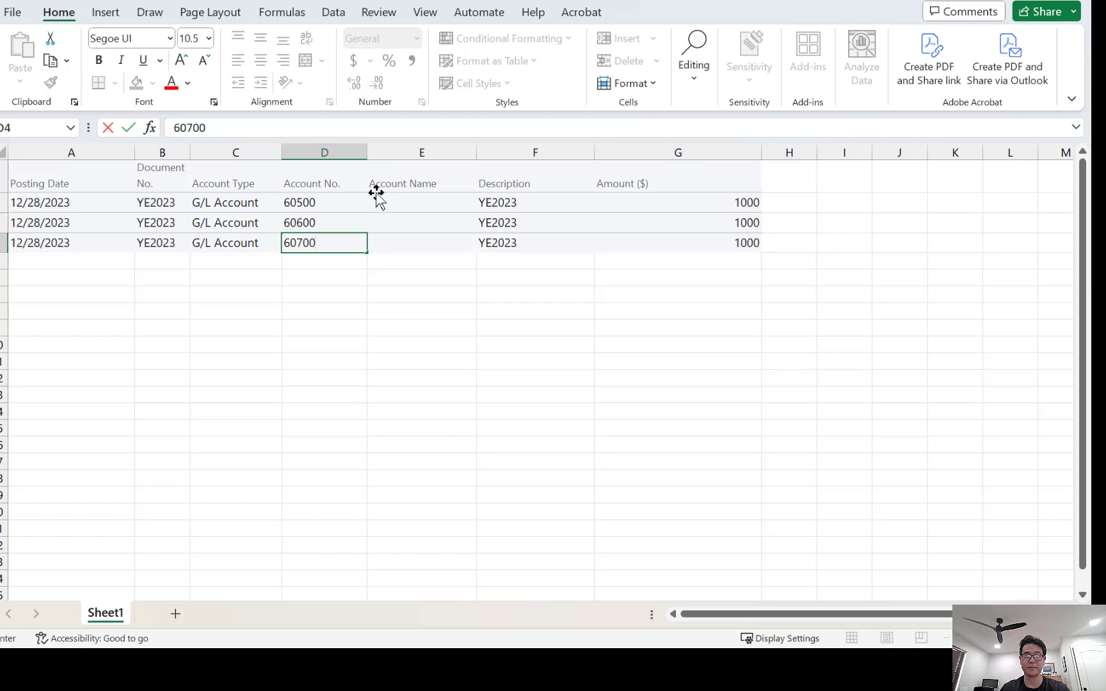
key(Right)
key(Right)
key(Right)
text(-2000)
key(Right)
key(Left)
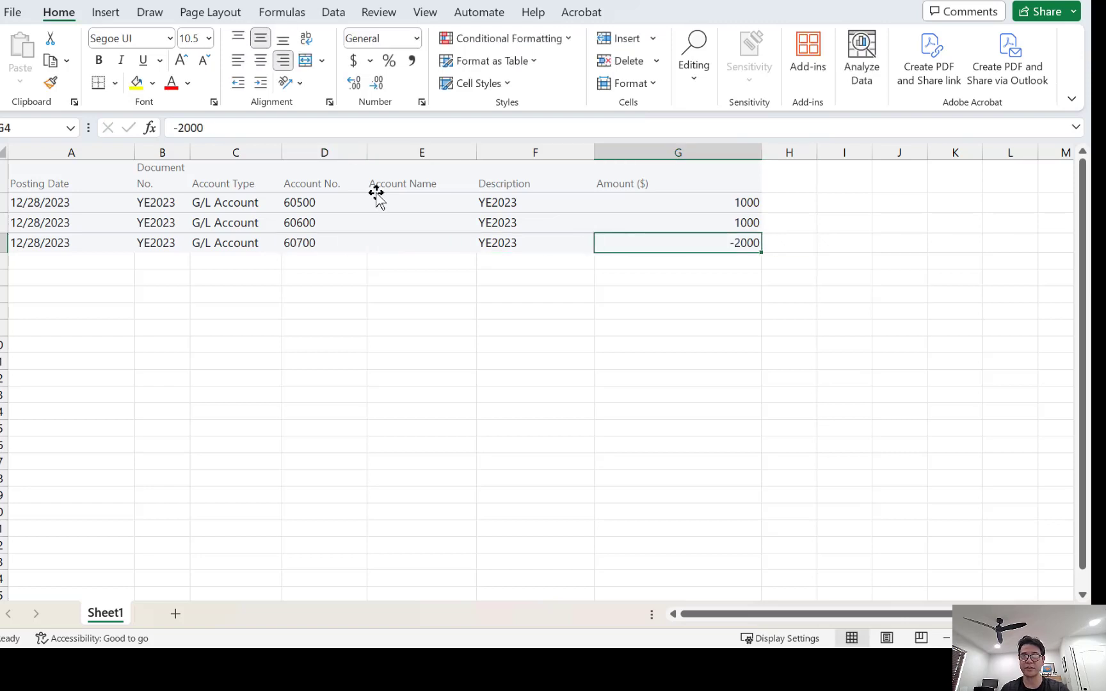
key(Up)
key(Up)
key(Down)
key(Down)
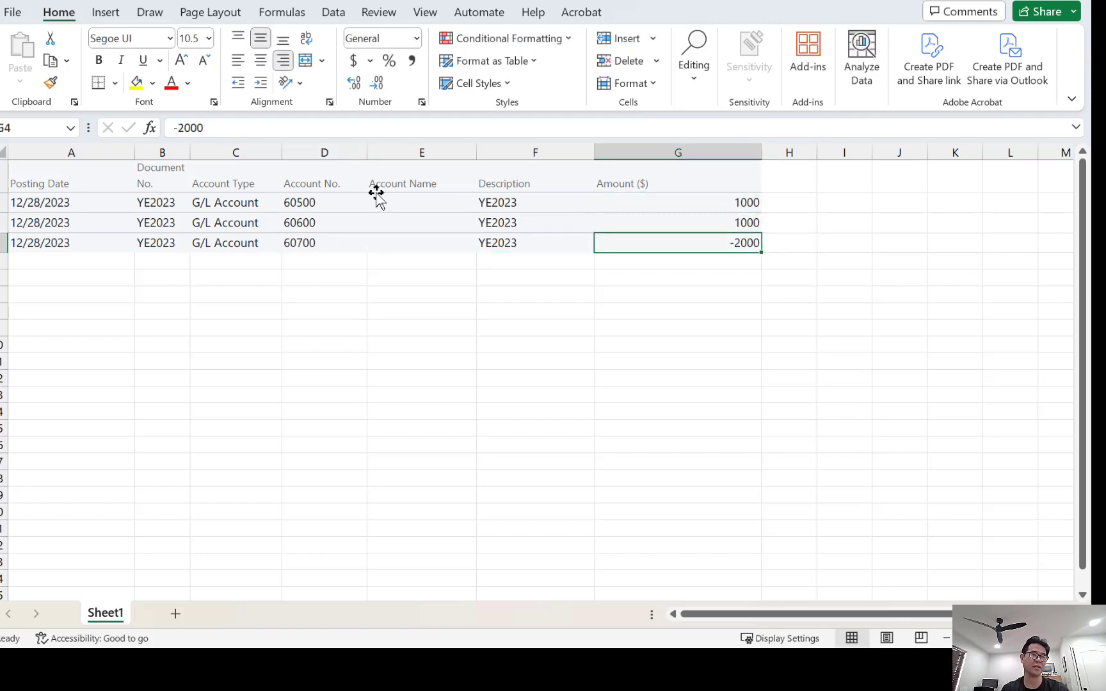
key(Left)
key(Left)
key(Left)
key(Left)
key(Left)
key(Left)
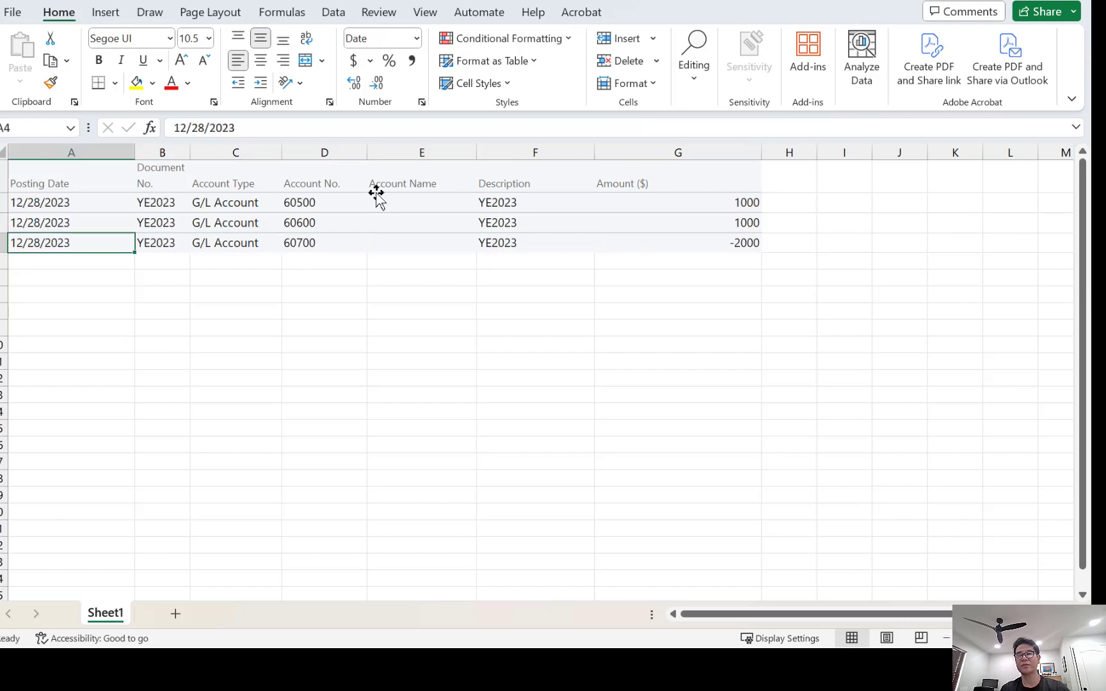
Select all three journal lines A2:G4 and copy them.
key(Up)
key(Up)
key(shift+Down)
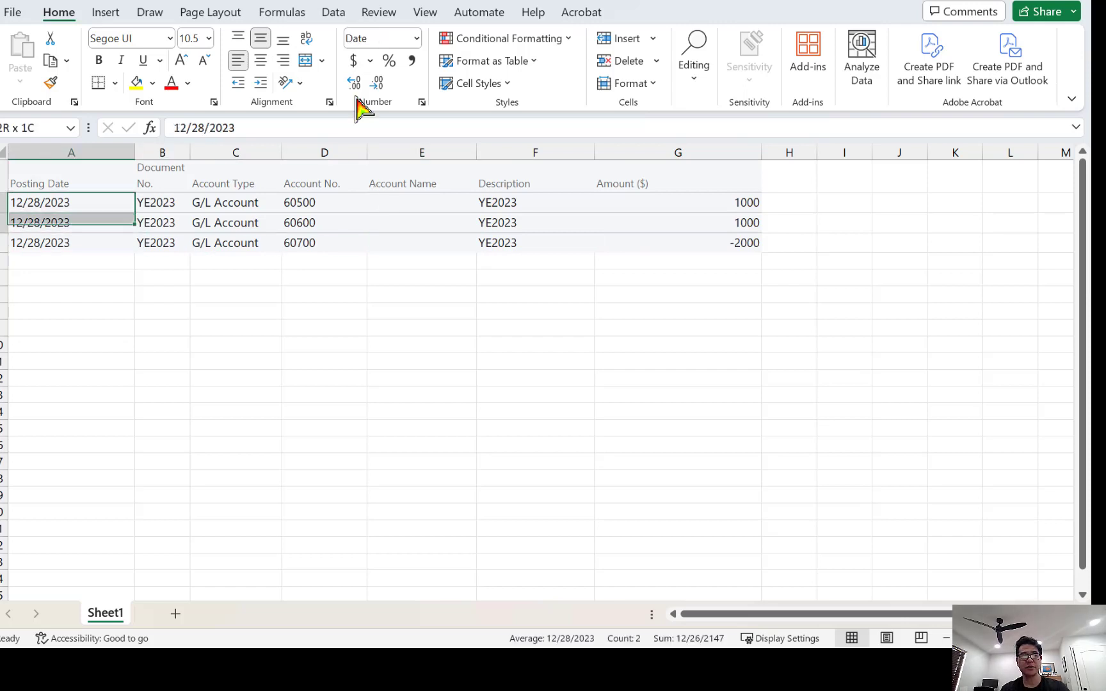
key(shift+Down)
key(shift+Right)
key(shift+Right)
key(shift+Right)
key(shift+Right)
key(shift+Right)
key(shift+Right)
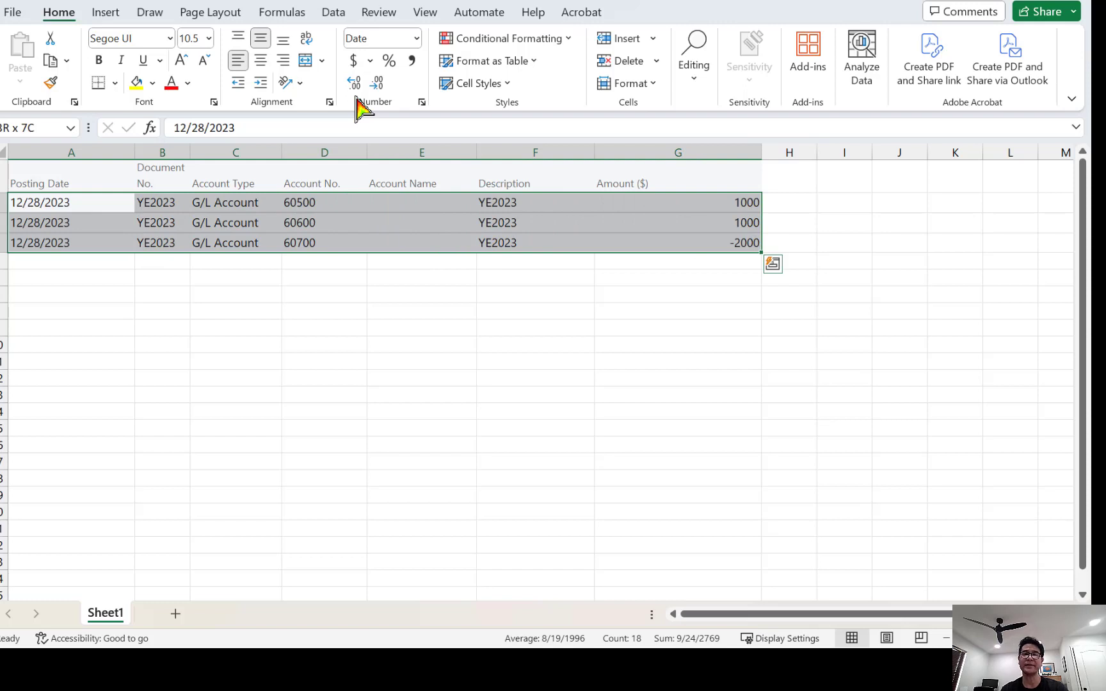
key(ctrl+c)
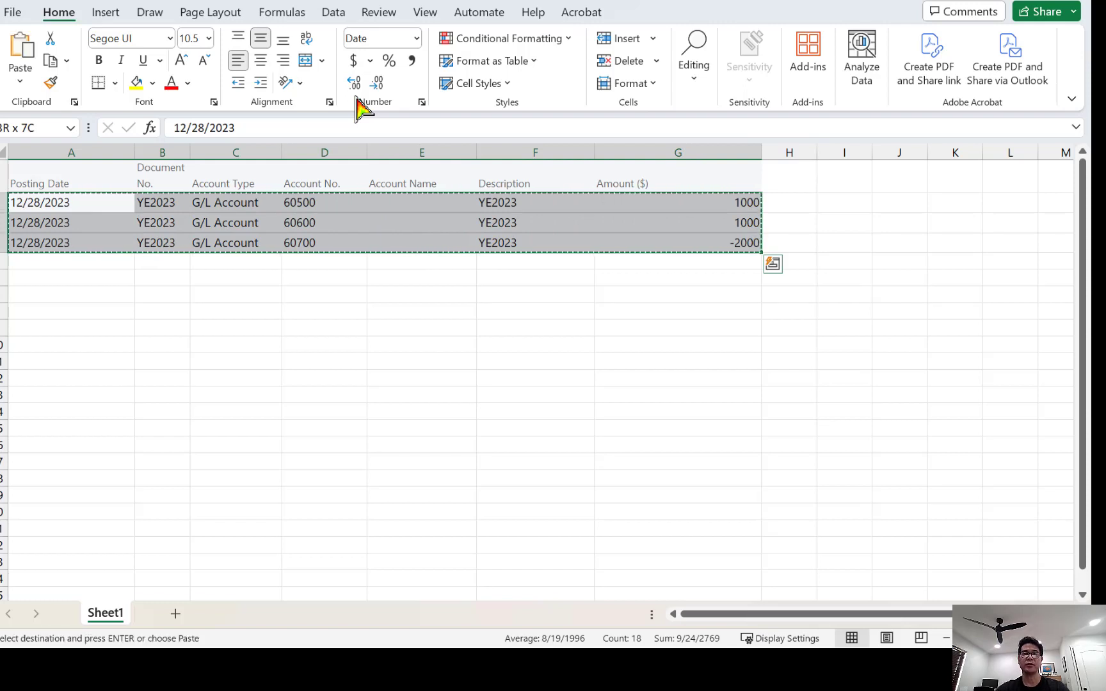
key(super)
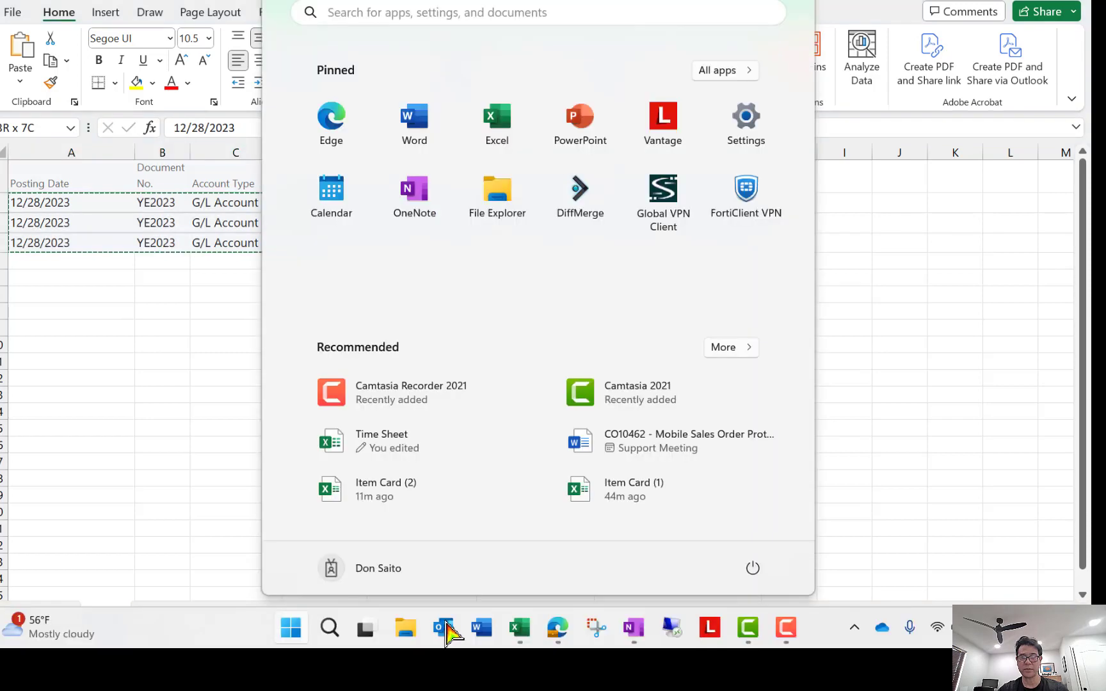
Try pasting the three lines into the Business Central General Journal and dismiss the paste error.
click(557, 628)
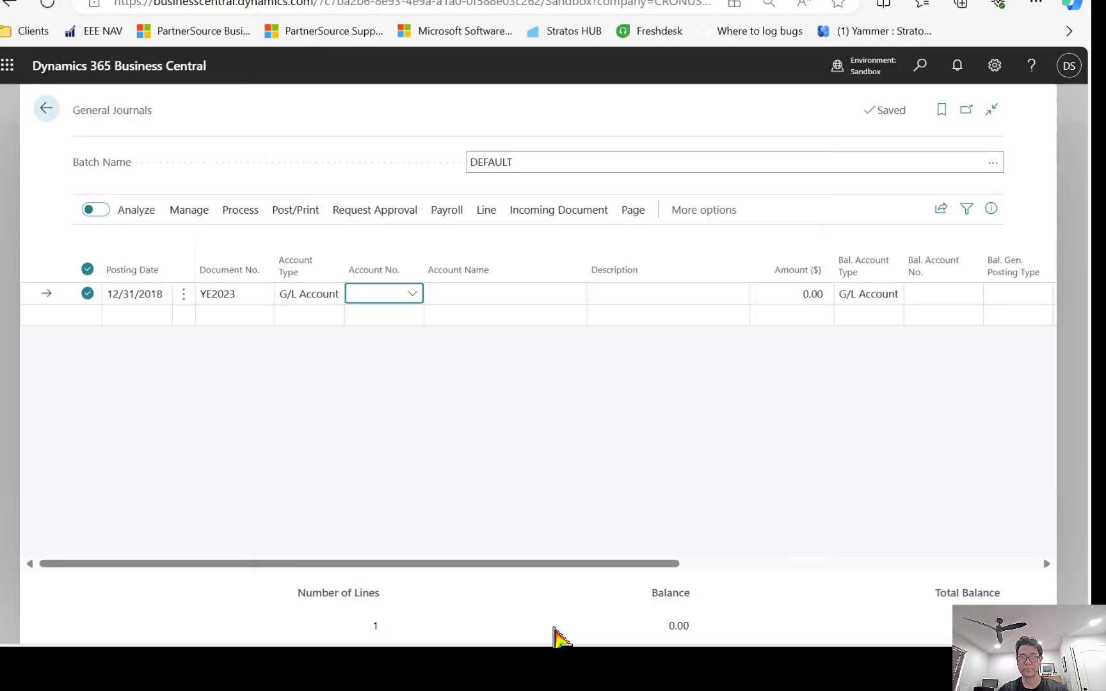
key(ctrl+v)
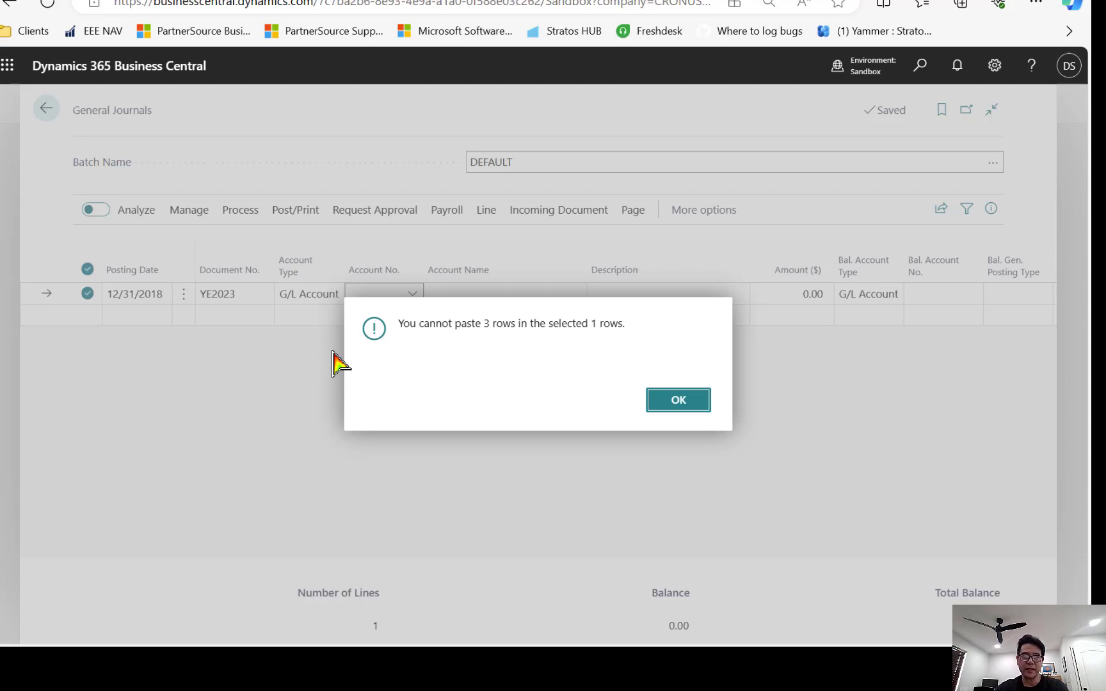
key(Return)
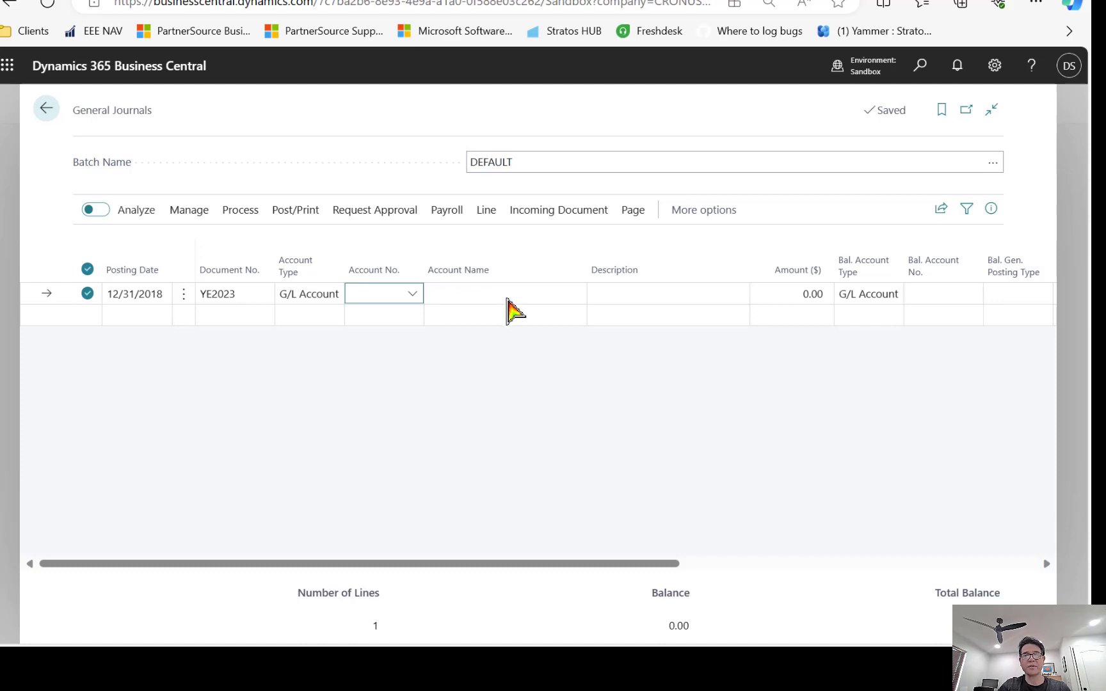
Delete the existing YE2023 journal line and select the empty line for pasting.
click(184, 295)
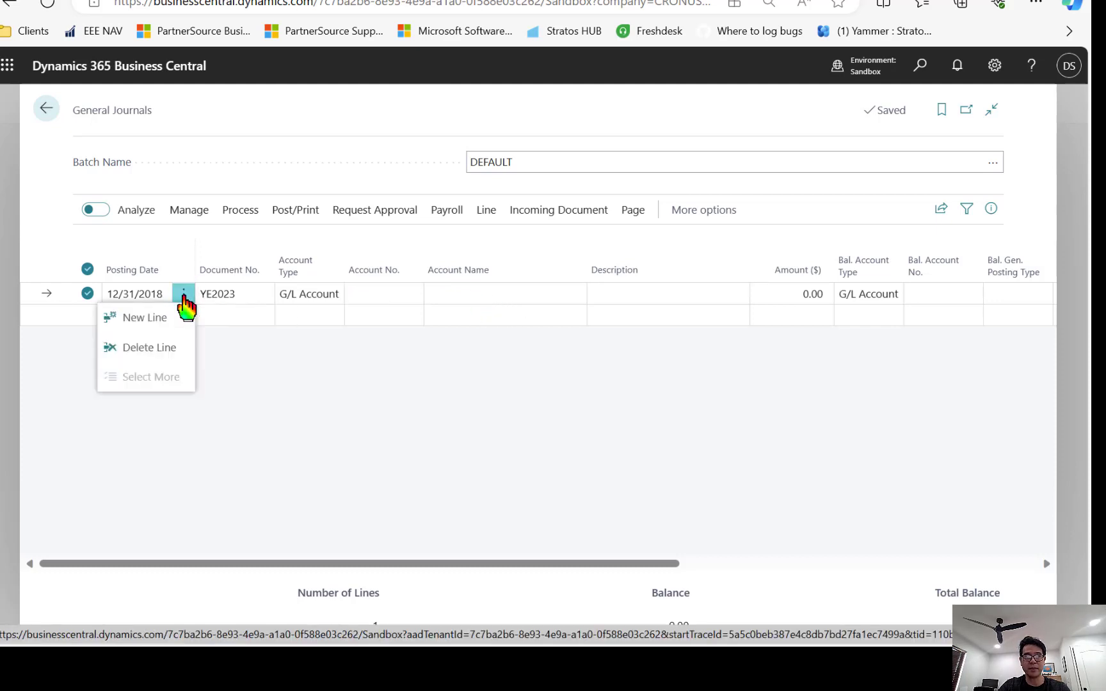
click(168, 344)
click(585, 401)
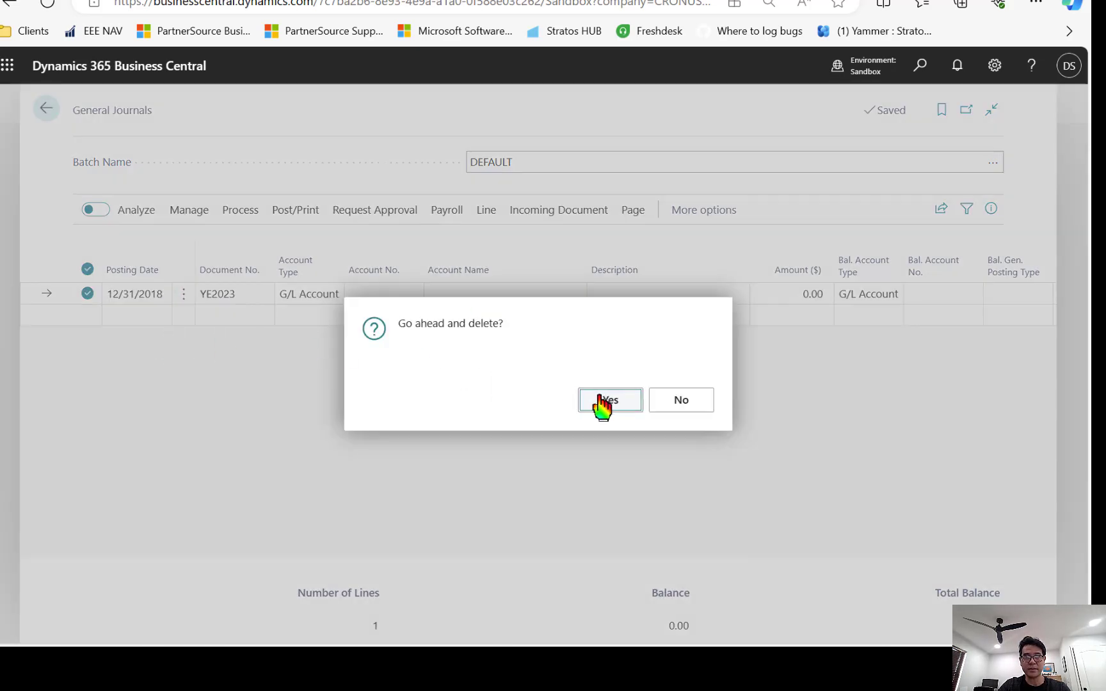
click(238, 285)
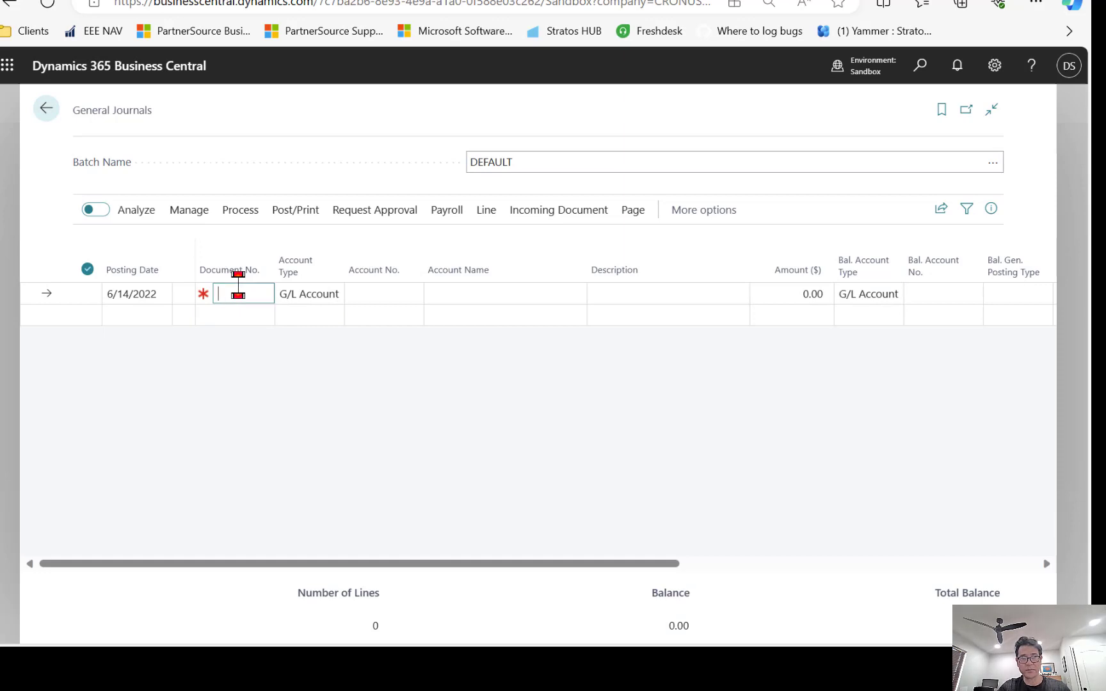